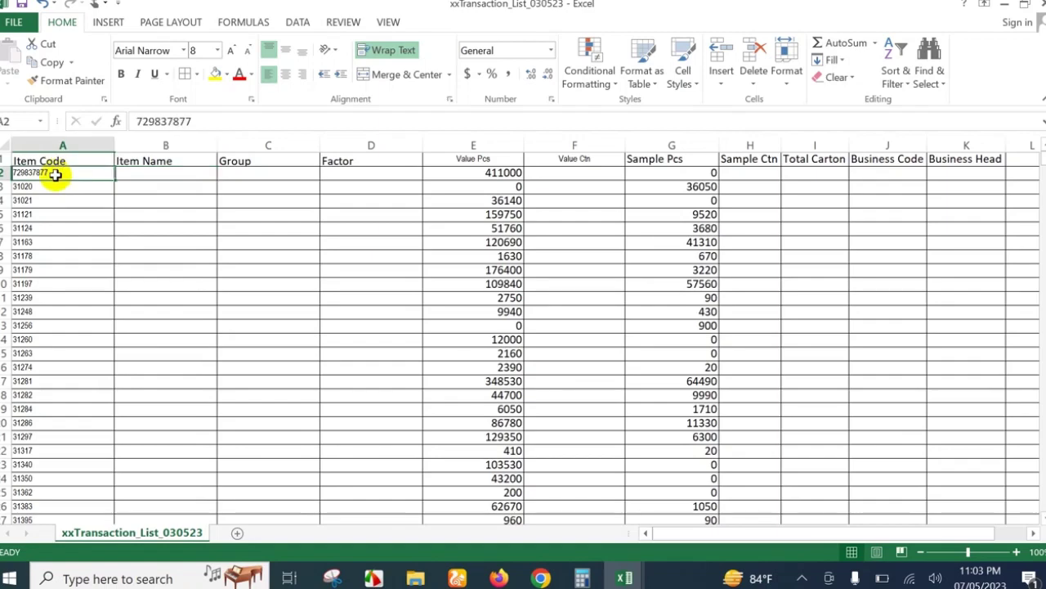
Step: Start a VLOOKUP in B2 with A2 as the lookup value, then switch to the price list workbook
click(152, 173)
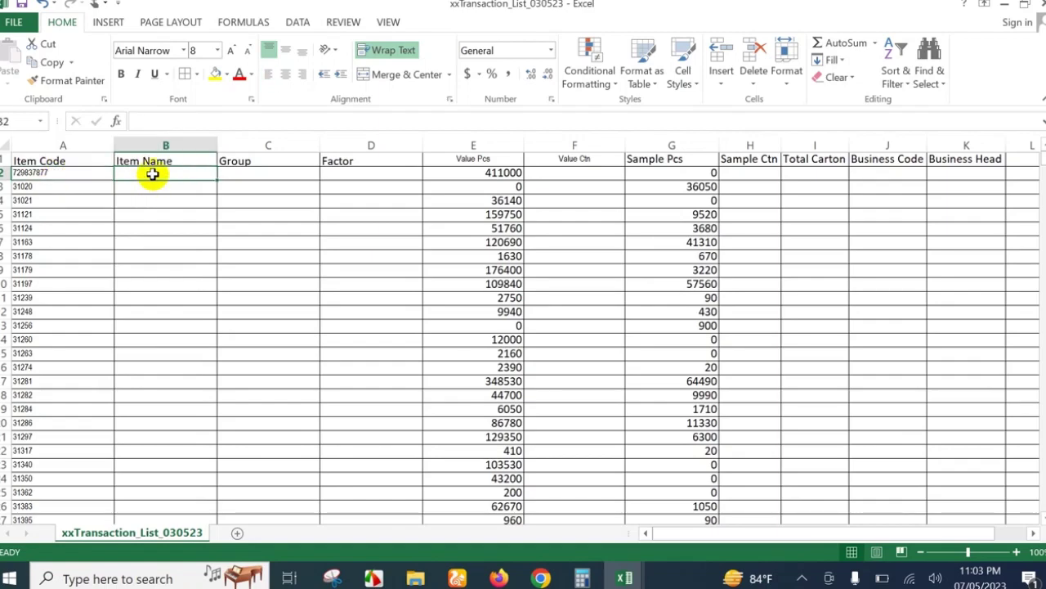
text(=vl)
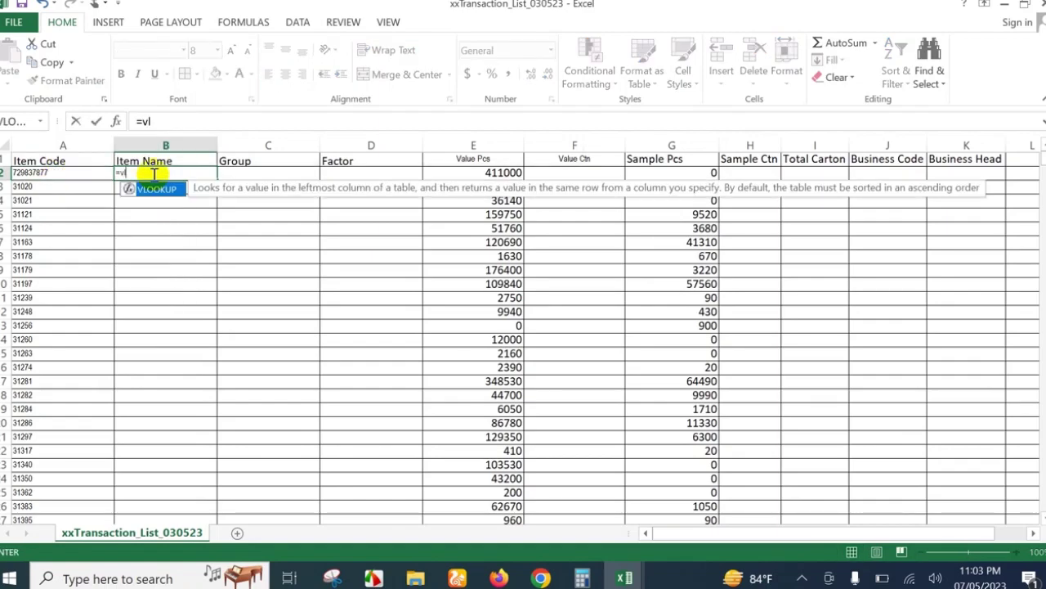
double_click(150, 188)
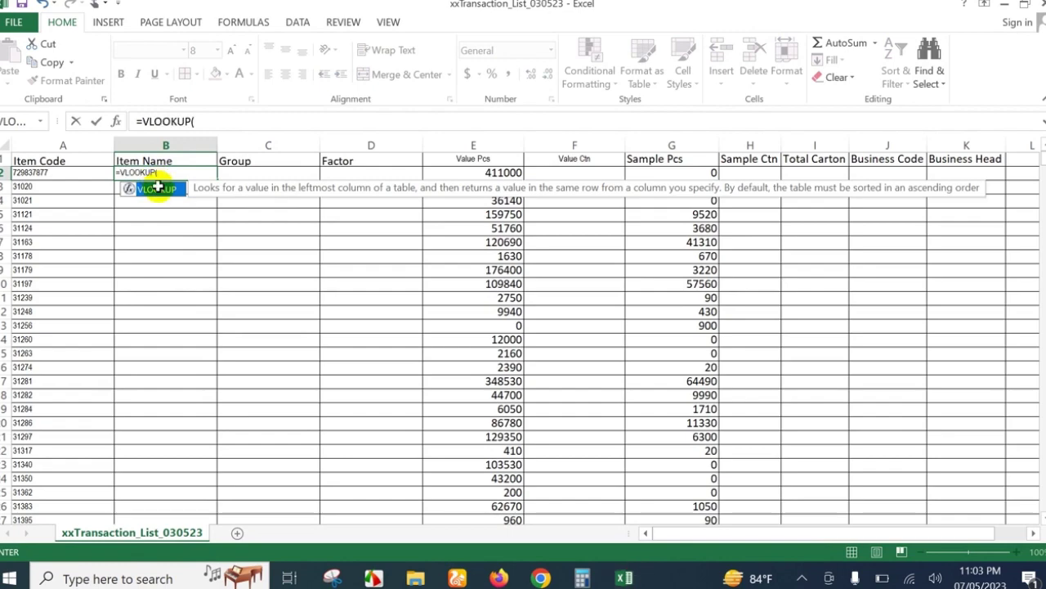
click(45, 171)
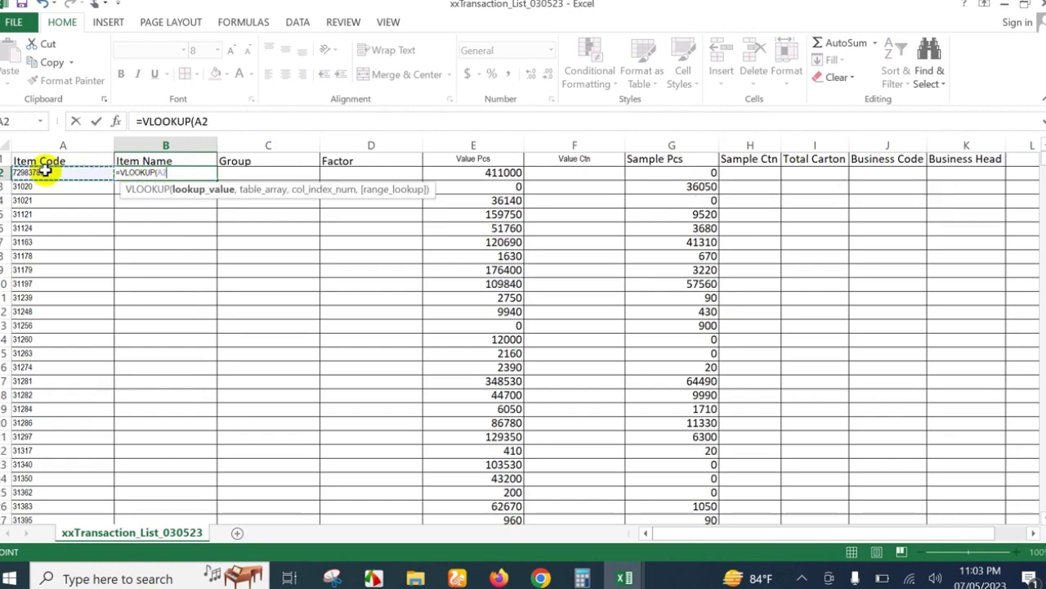
click(219, 121)
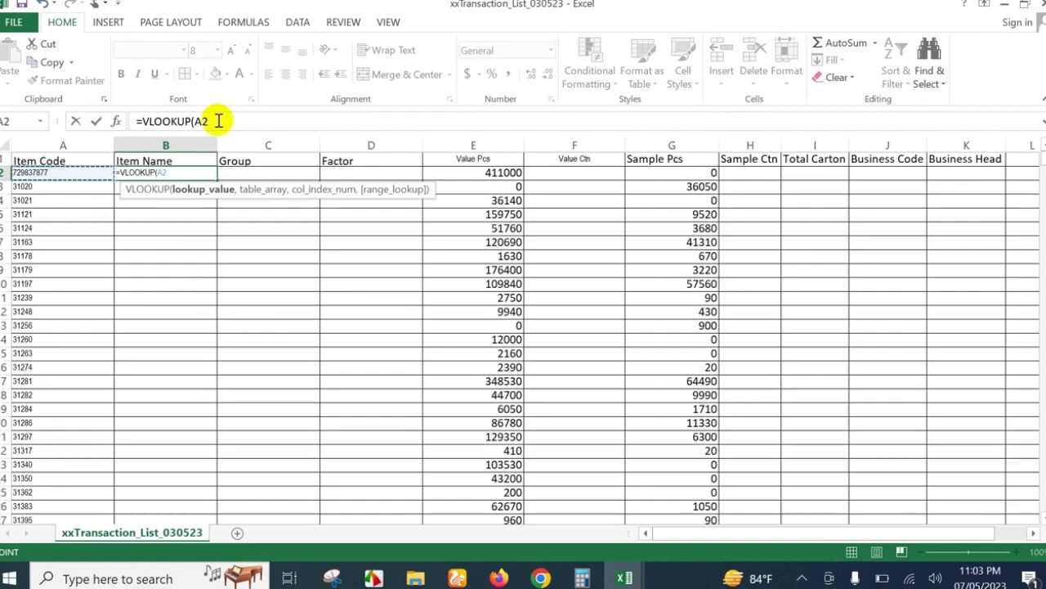
text(,)
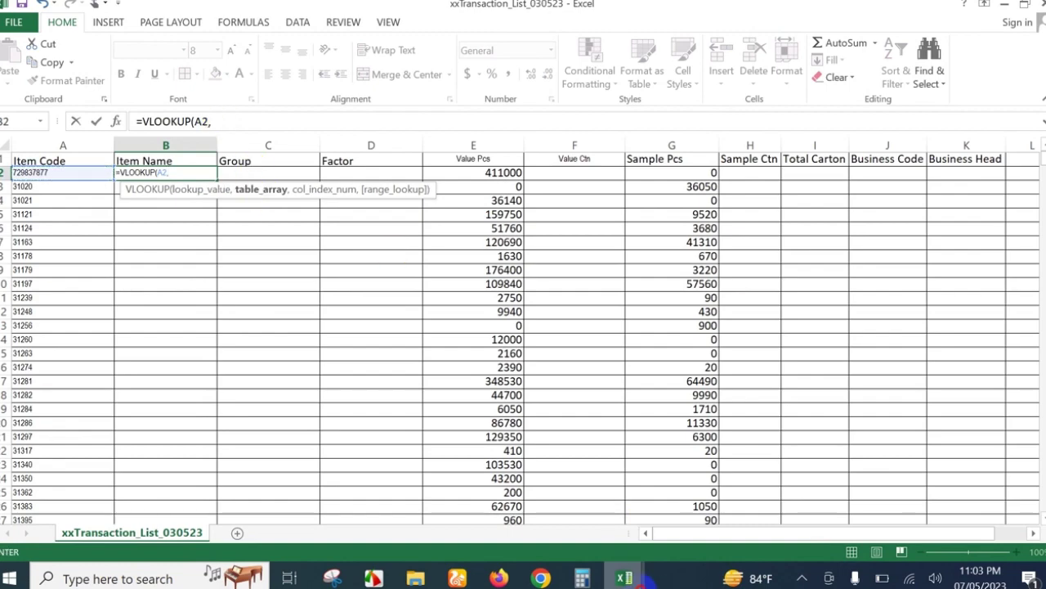
mouse_move(646, 580)
click(409, 505)
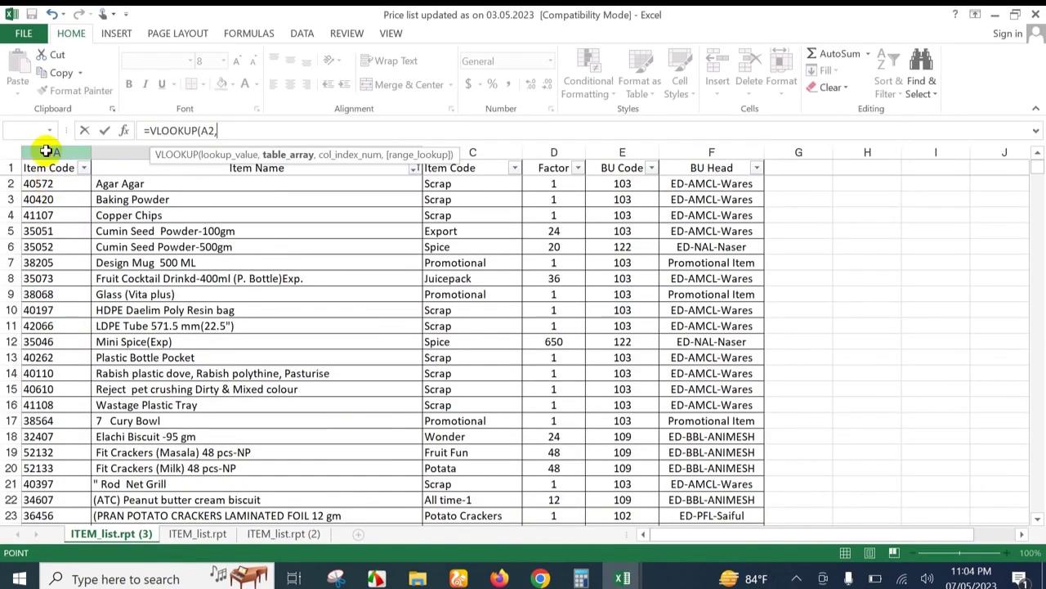
Step: Complete the B2 lookup on price list columns A:F, column 2, exact match, returning ONE TIME PP WATER CUP
drag(46, 151, 711, 154)
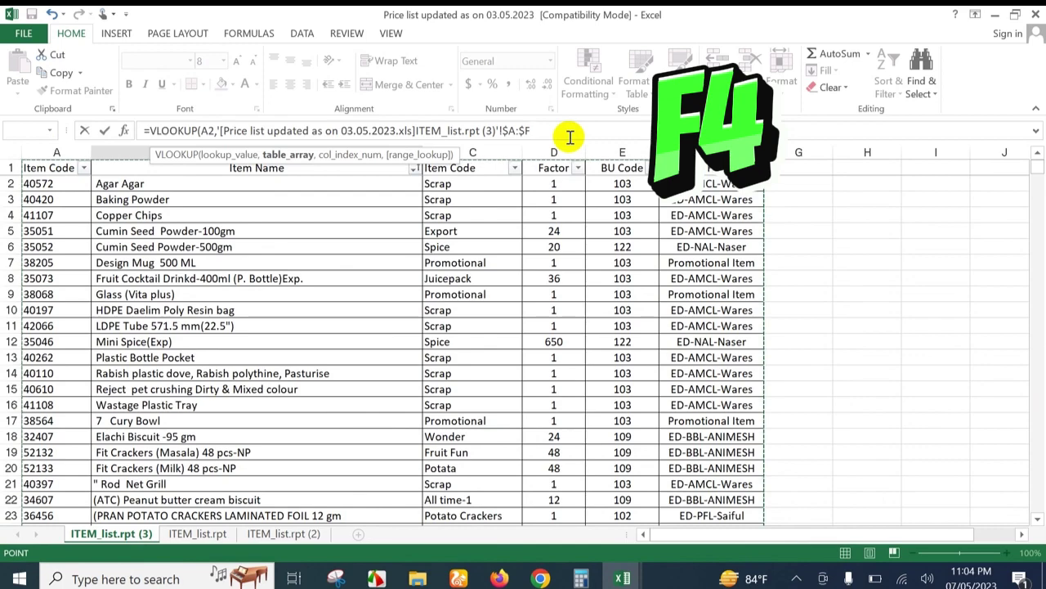
key(F4)
text(,2)
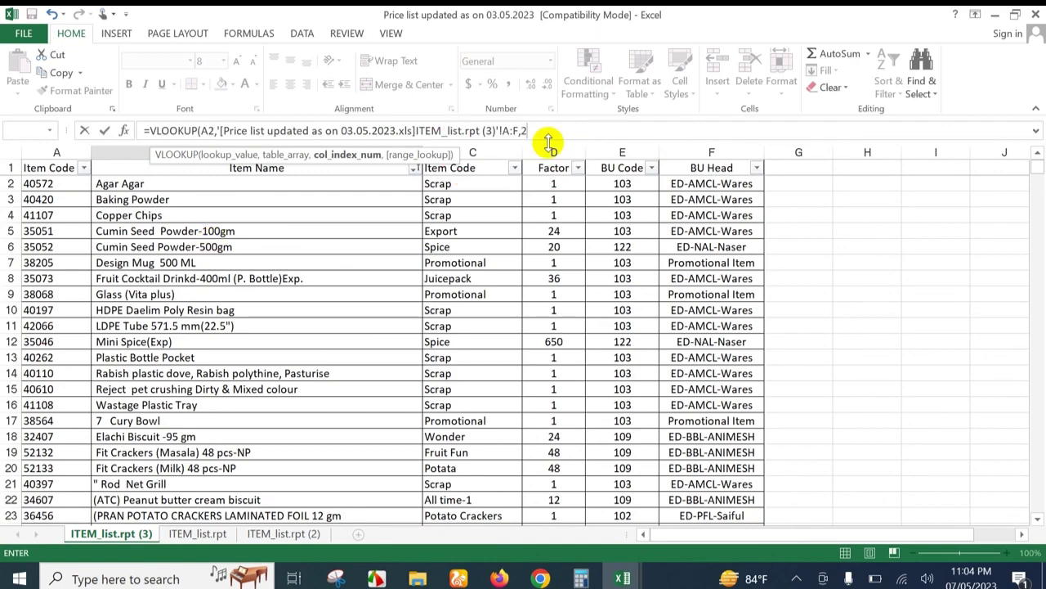
text(,0)
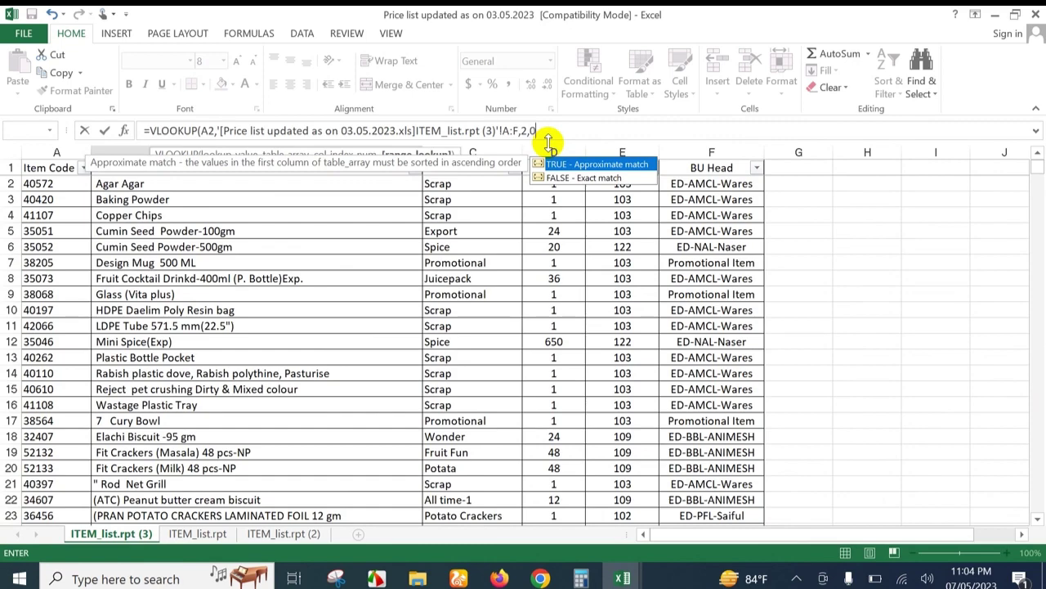
text())
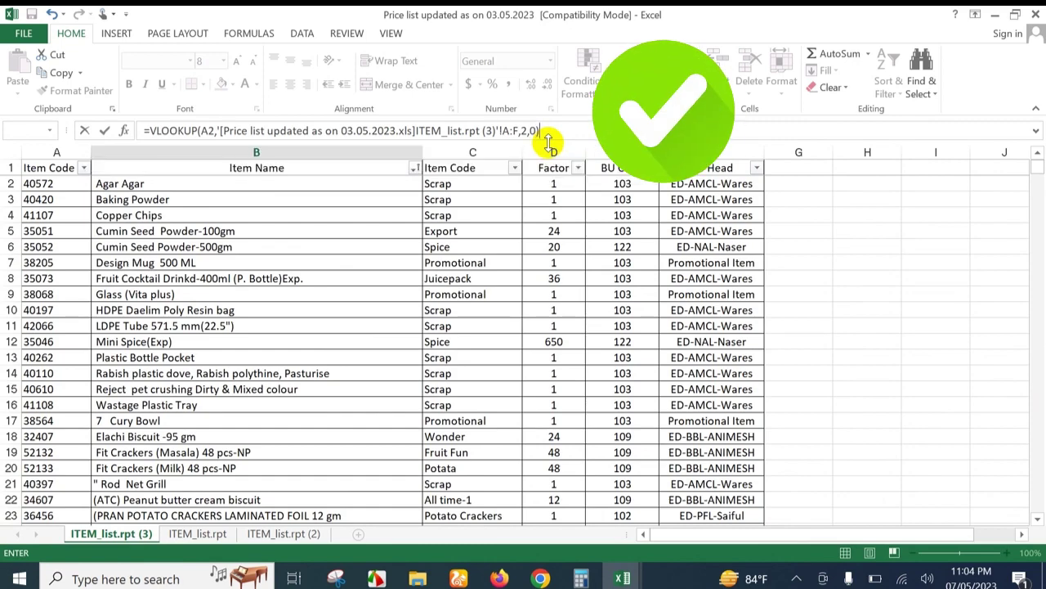
key(Return)
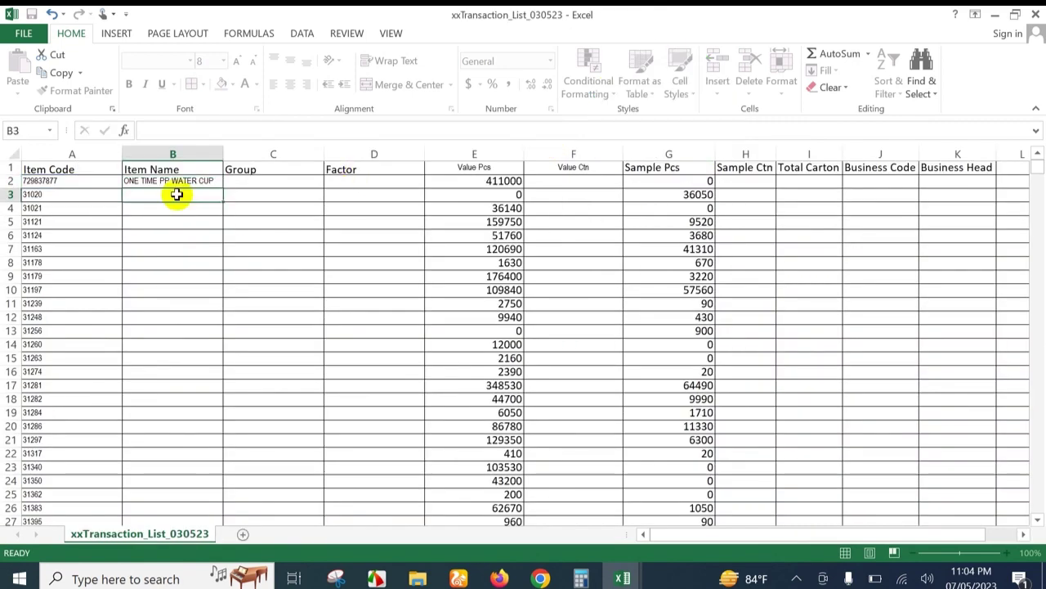
Step: Fill the B2 item-name lookup down column B for every item code
click(176, 184)
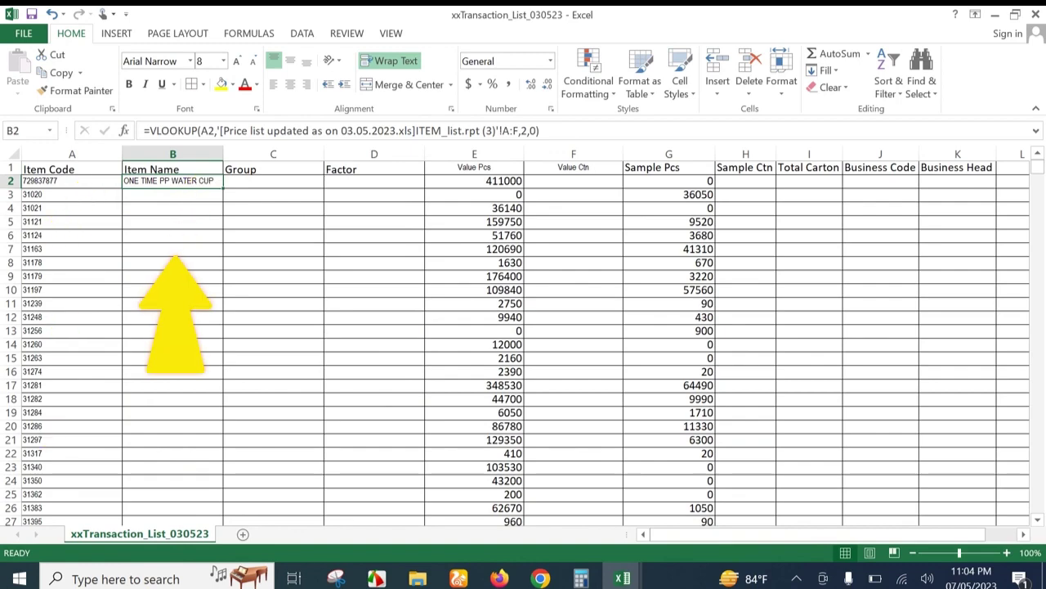
double_click(222, 186)
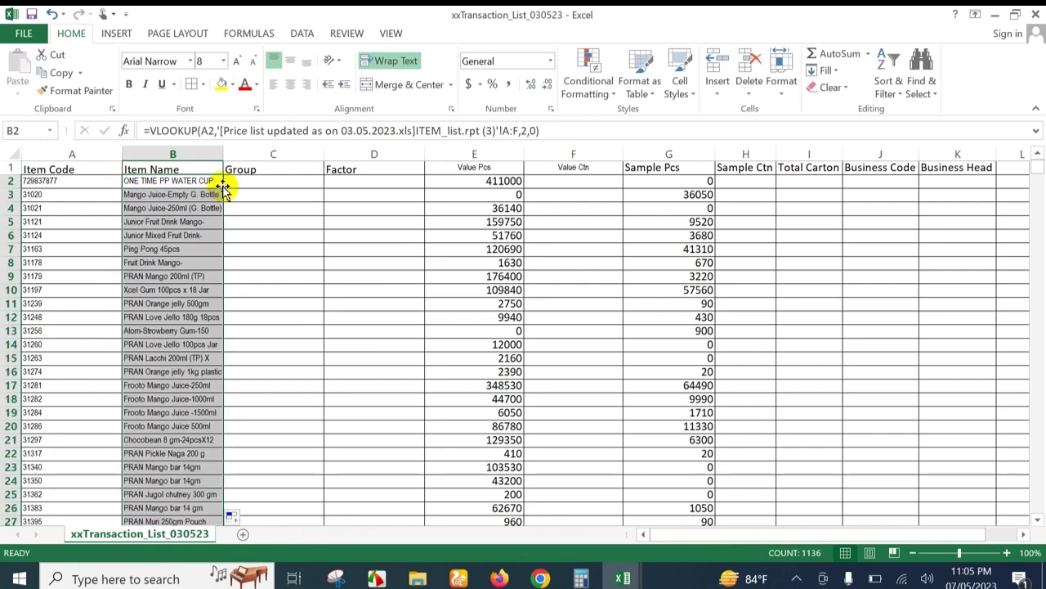
click(256, 183)
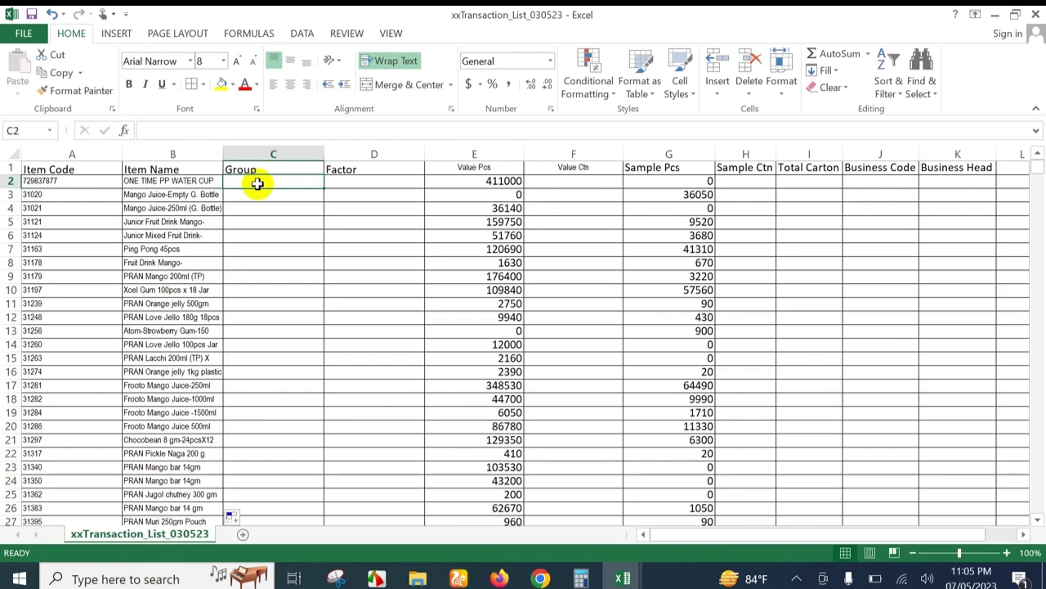
Step: Copy the B2 lookup into C2 with Ctrl+R and fill the Group formula down column C
click(173, 181)
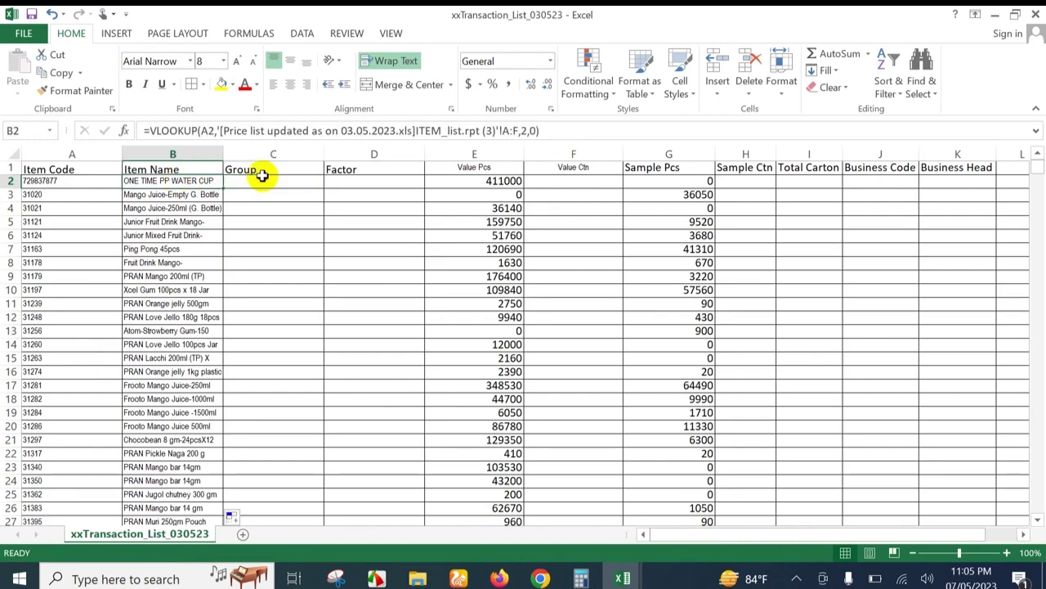
click(253, 182)
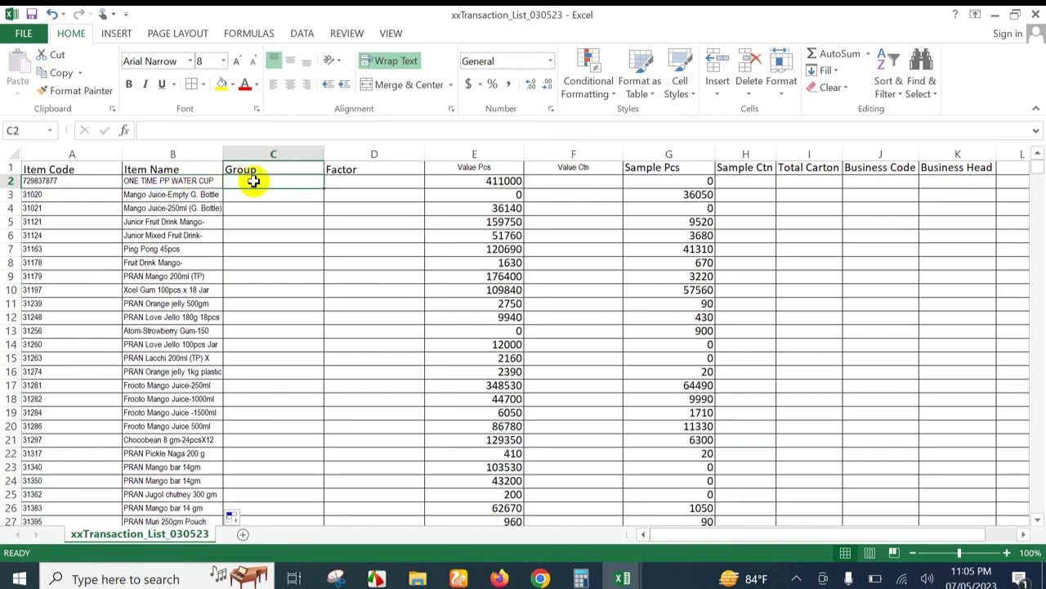
key(ctrl+r)
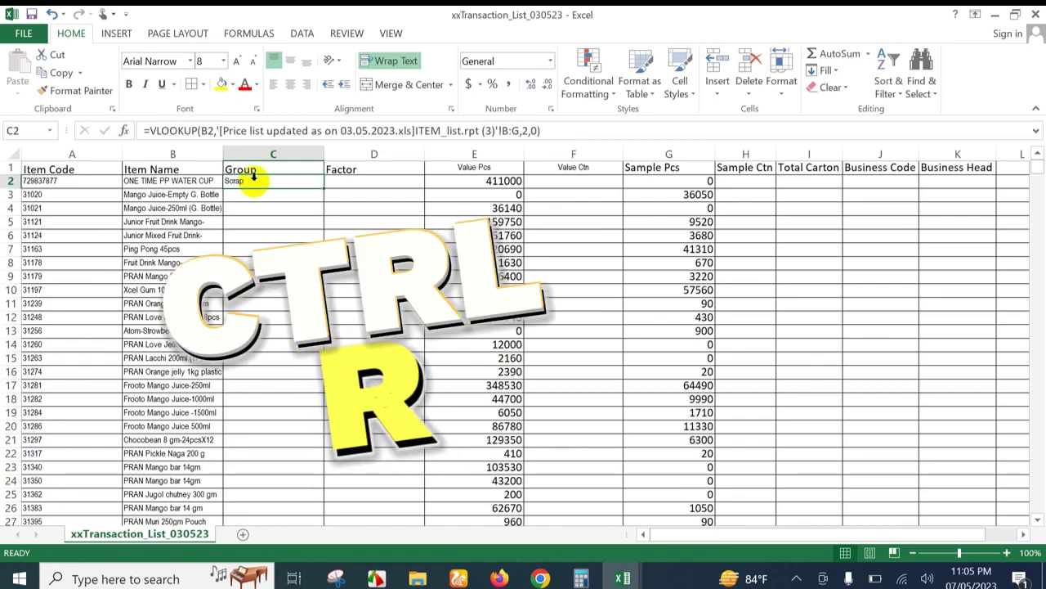
click(278, 228)
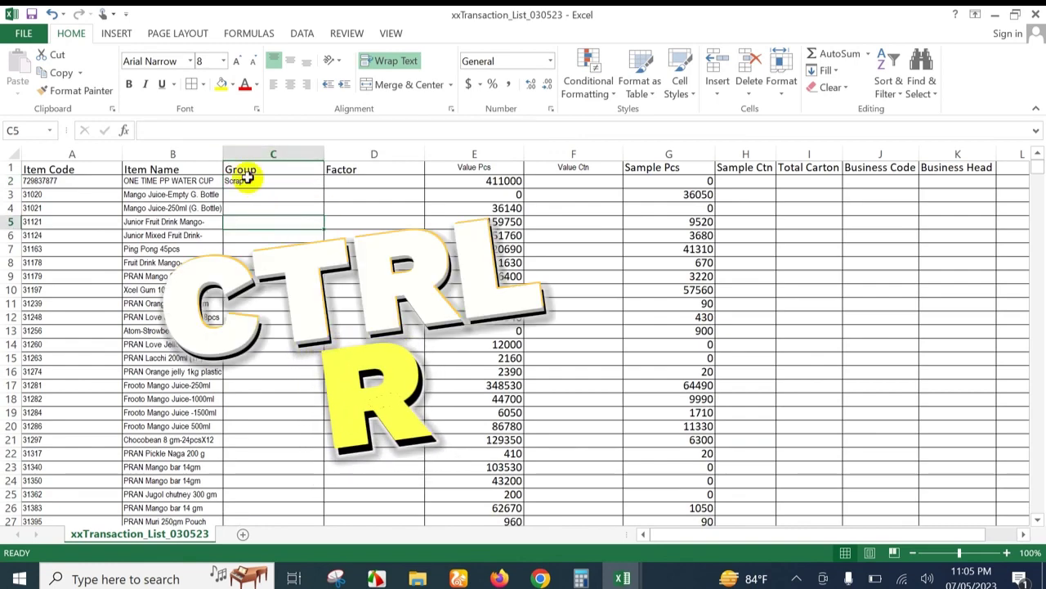
click(247, 179)
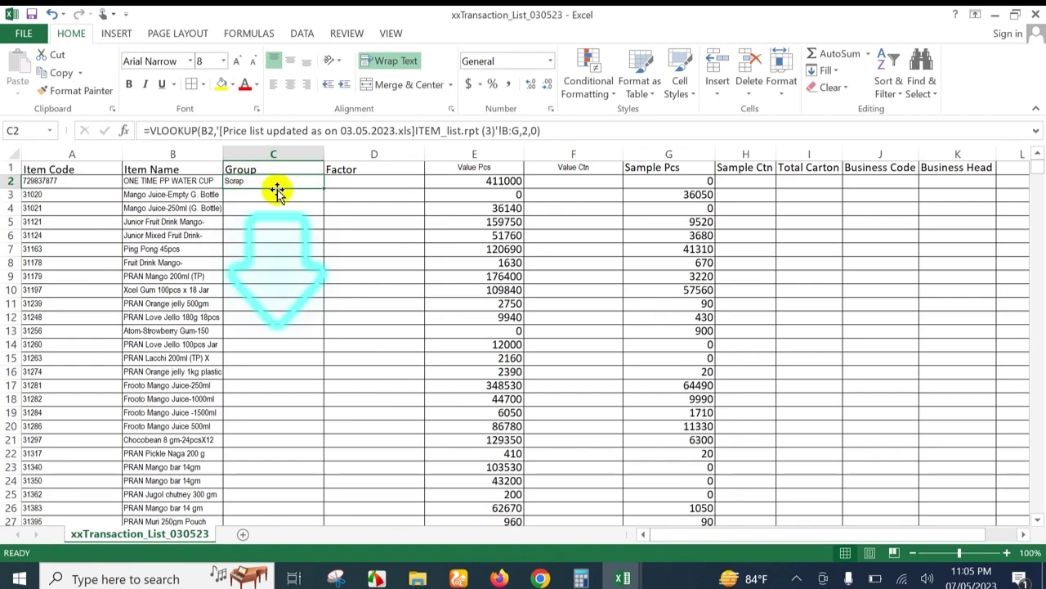
double_click(323, 188)
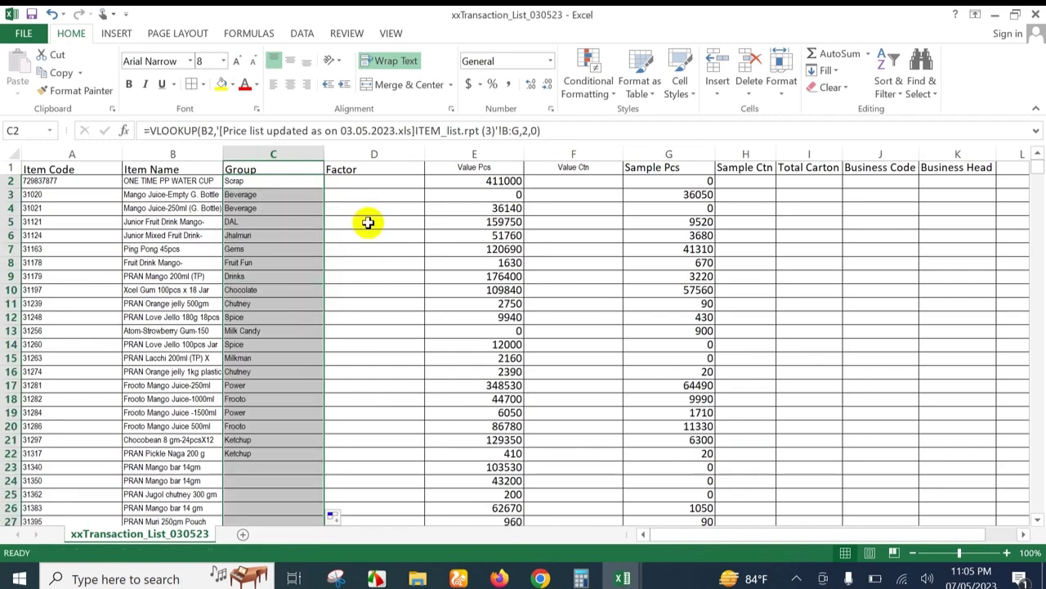
click(352, 182)
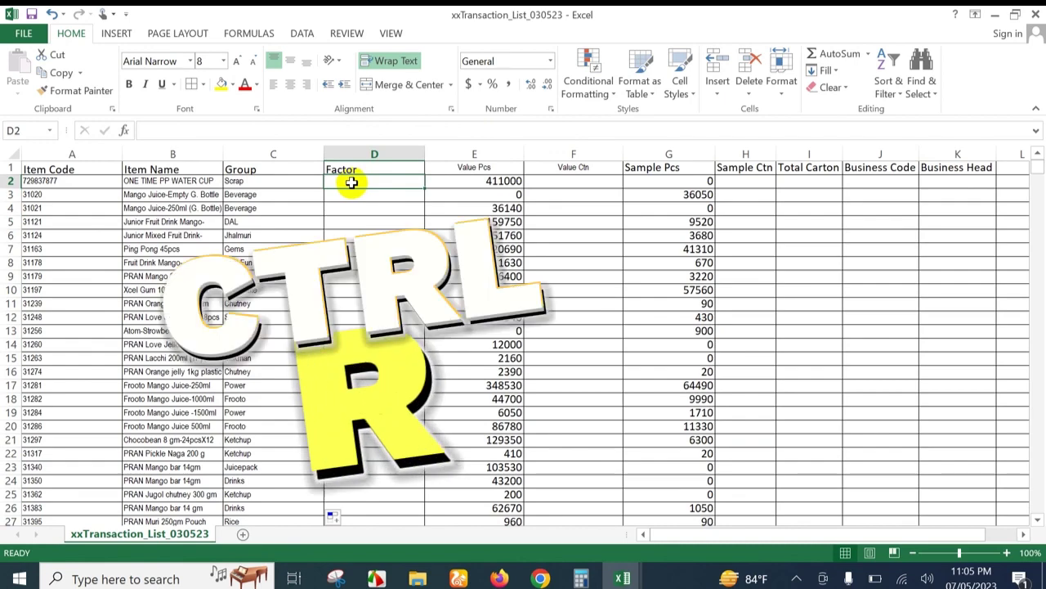
Step: Copy the C2 lookup into D2 and fill the Factor formula down column D
key(ctrl+r)
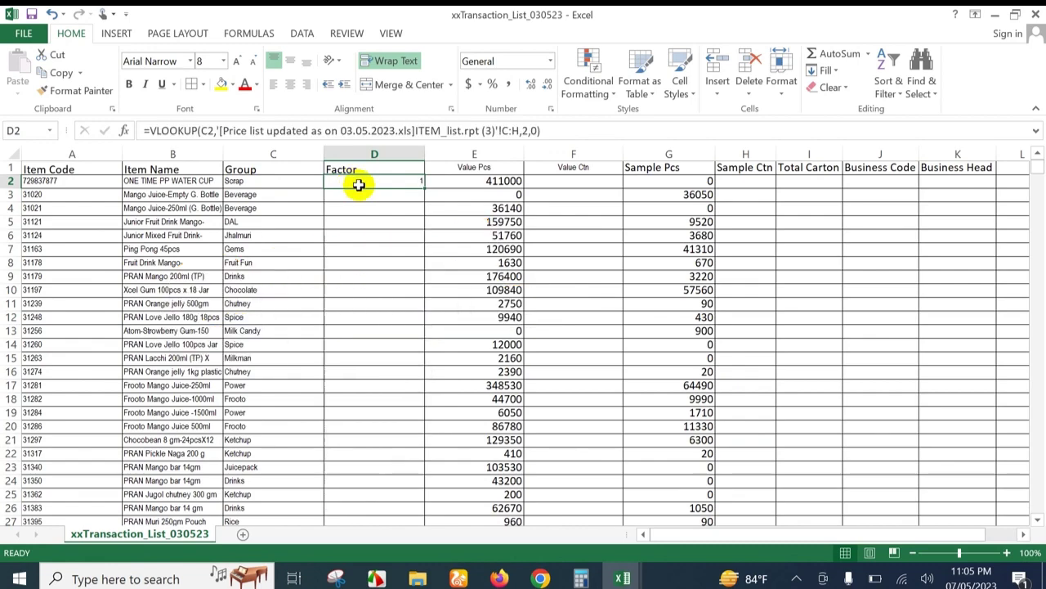
click(253, 183)
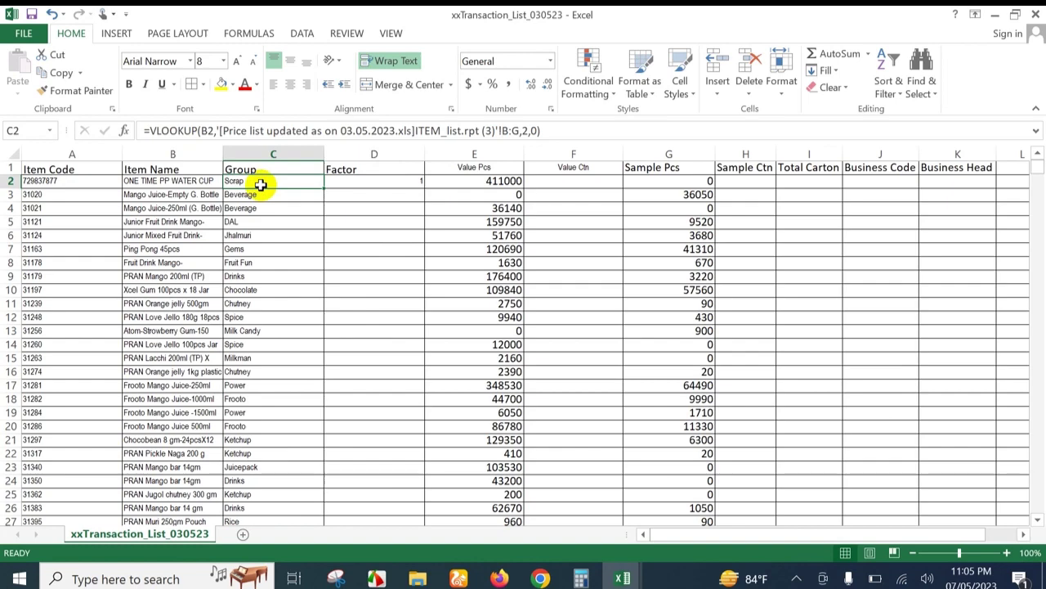
click(396, 183)
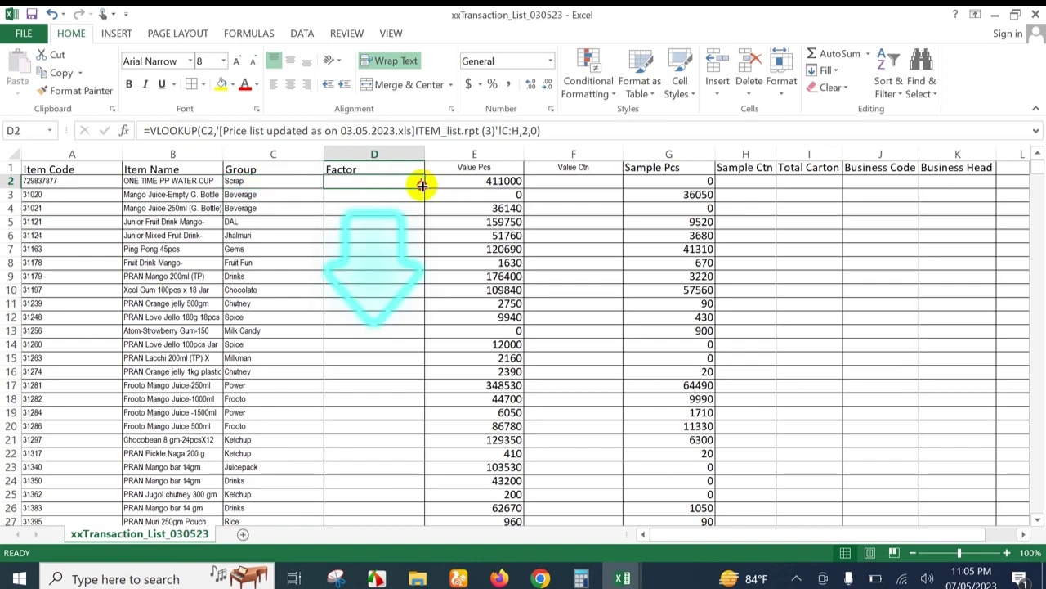
double_click(423, 188)
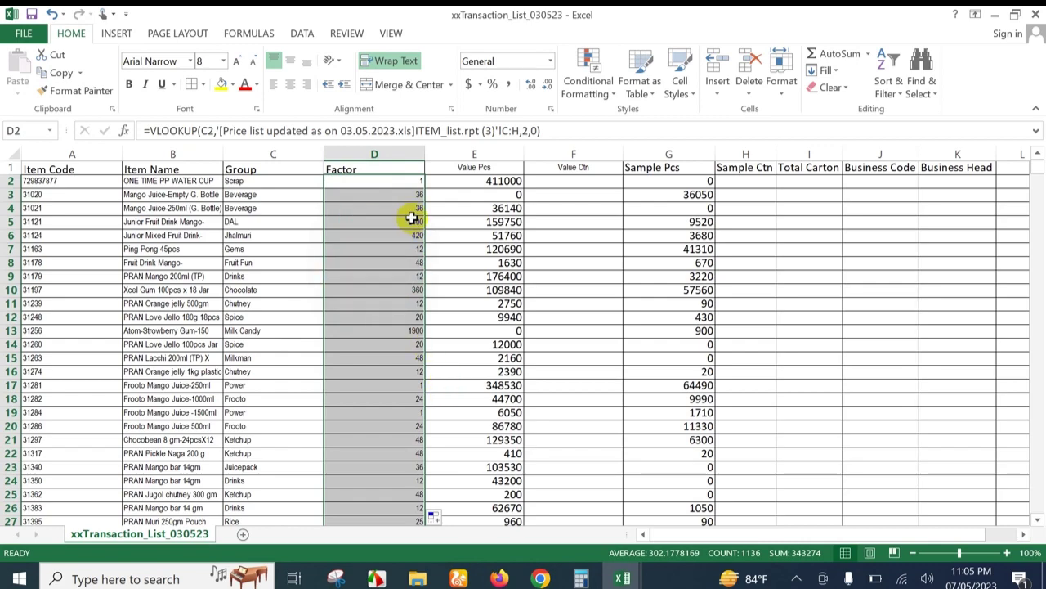
click(589, 178)
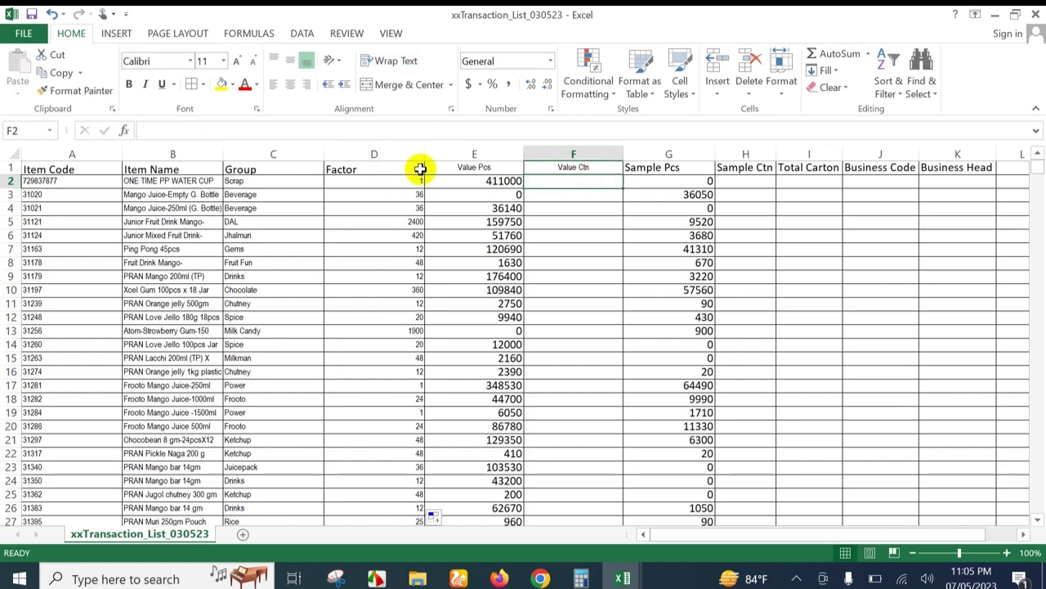
Step: Enter =E2/D2 in F2 and fill the Value Ctn formula down column F
click(498, 180)
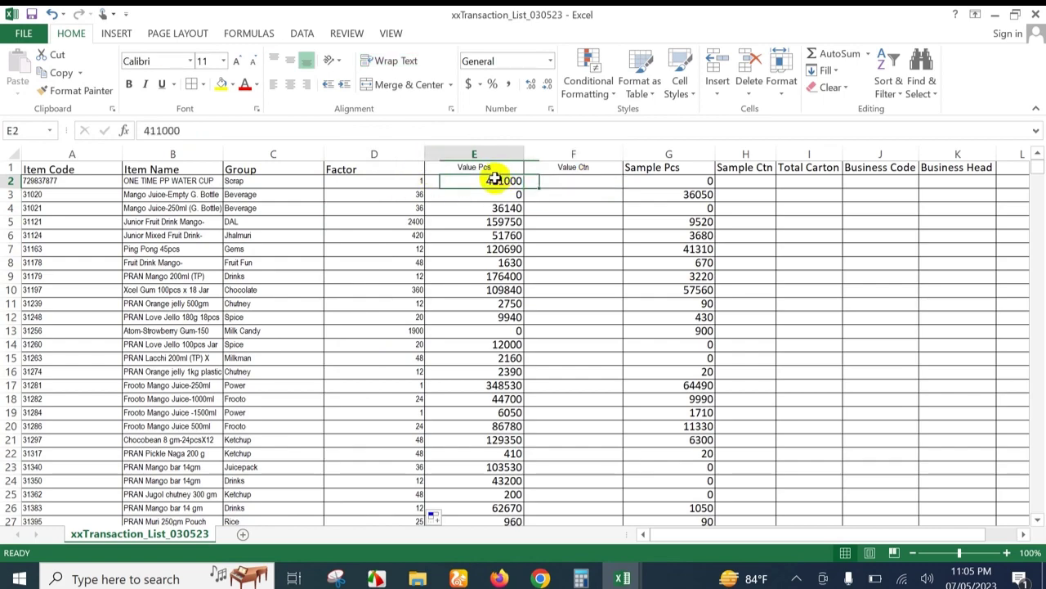
click(563, 182)
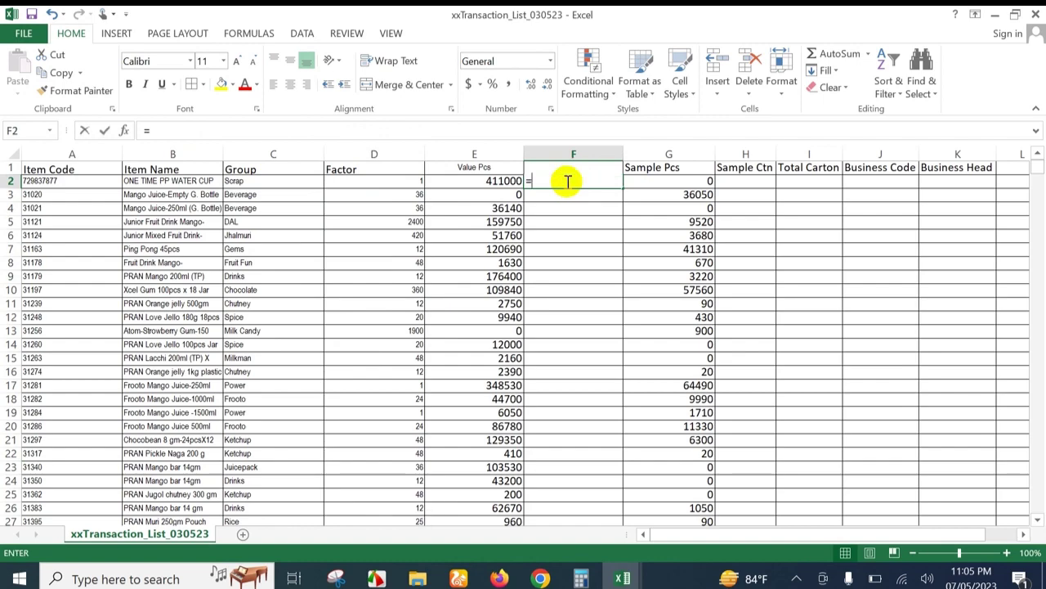
text(=)
click(507, 182)
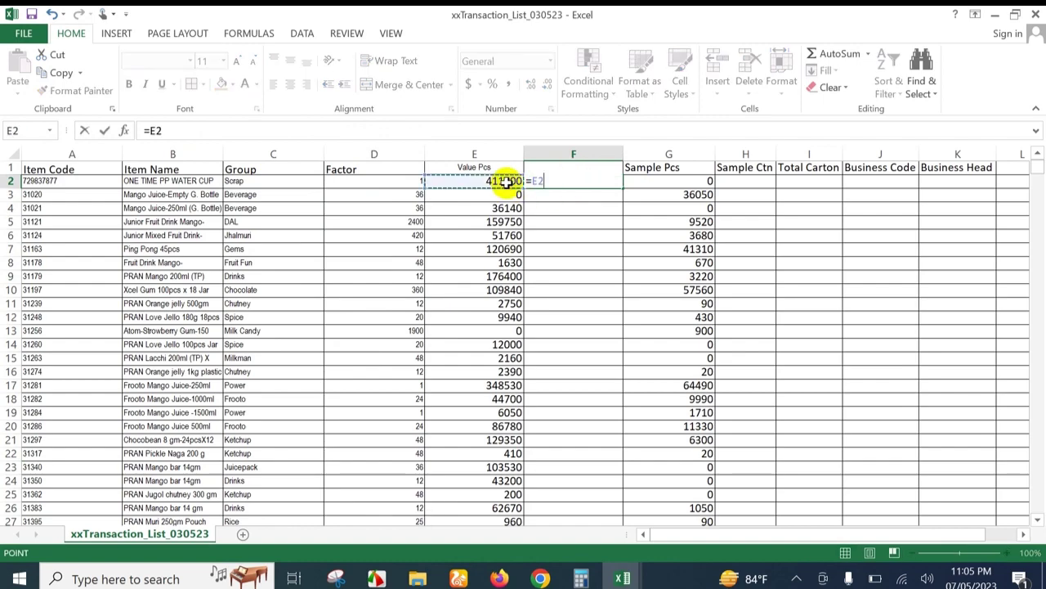
text(/)
click(420, 181)
key(ctrl+Return)
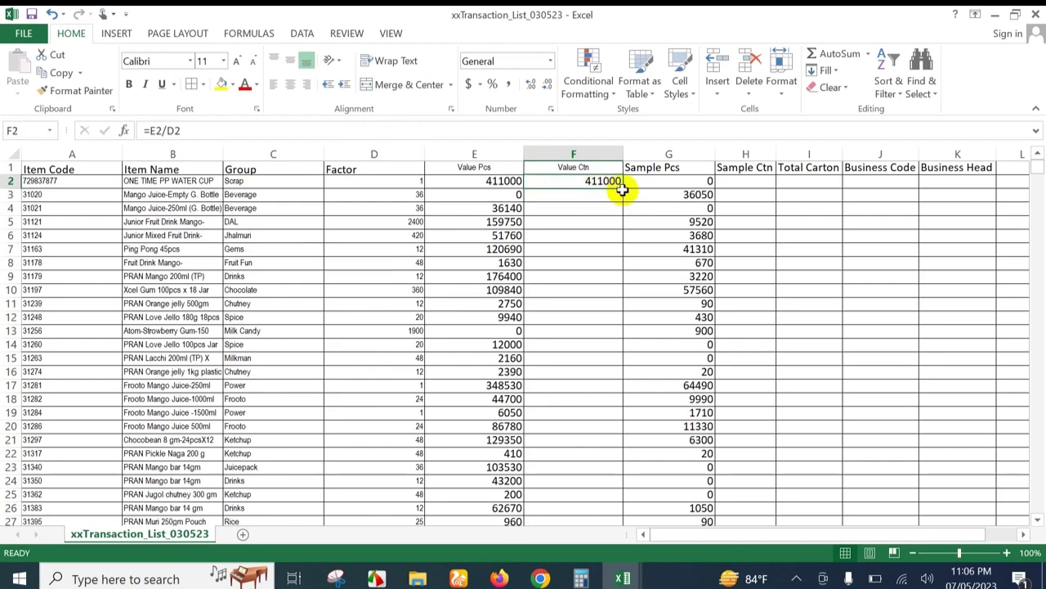
double_click(622, 188)
Step: Enter =G2/D2 in H2 and fill the Sample Ctn formula down column H
click(756, 181)
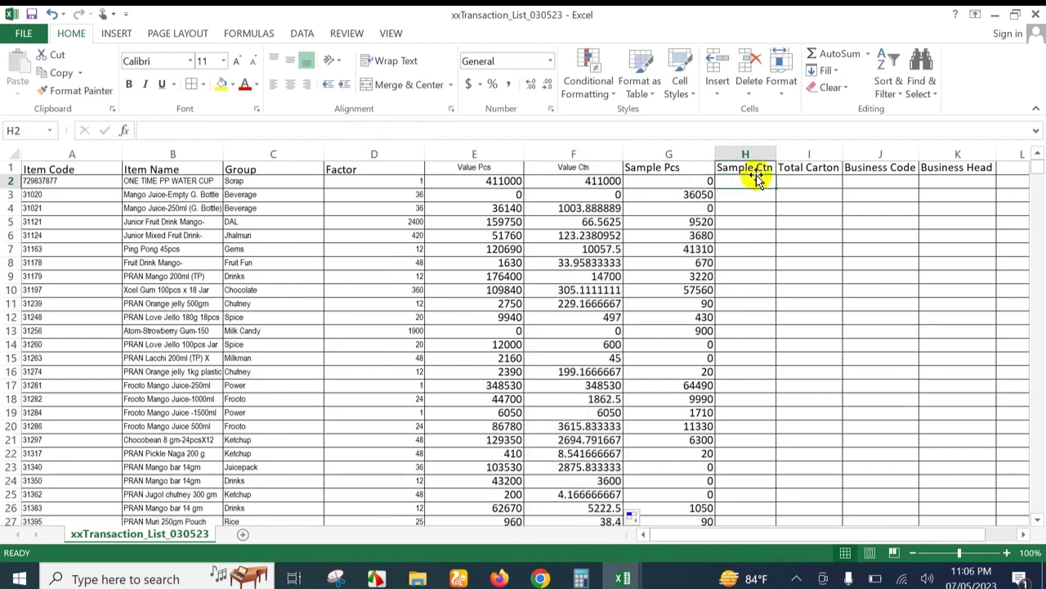
text(=)
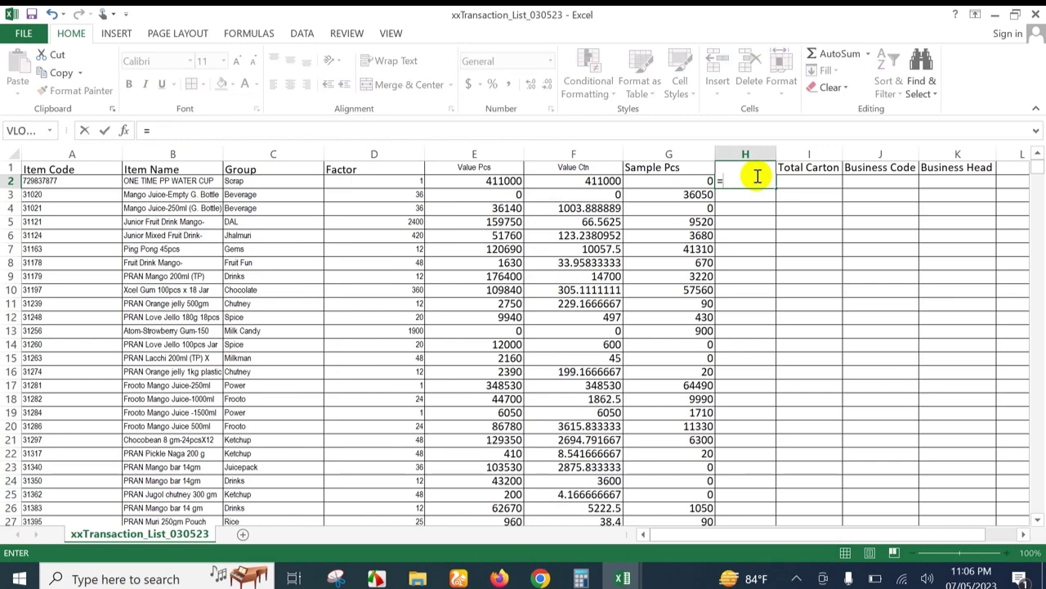
click(678, 183)
text(/)
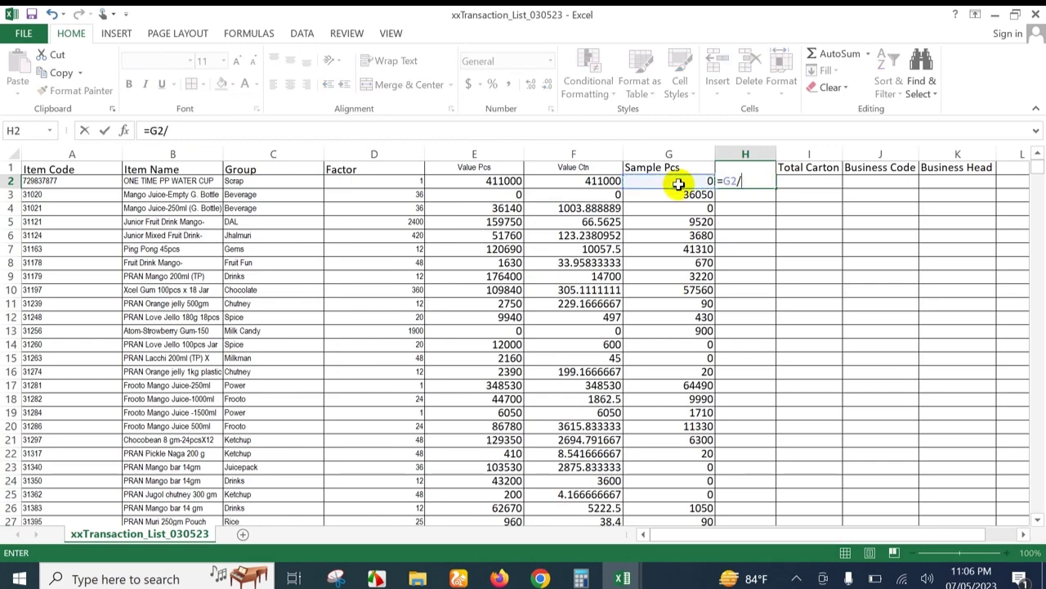
click(409, 182)
key(Return)
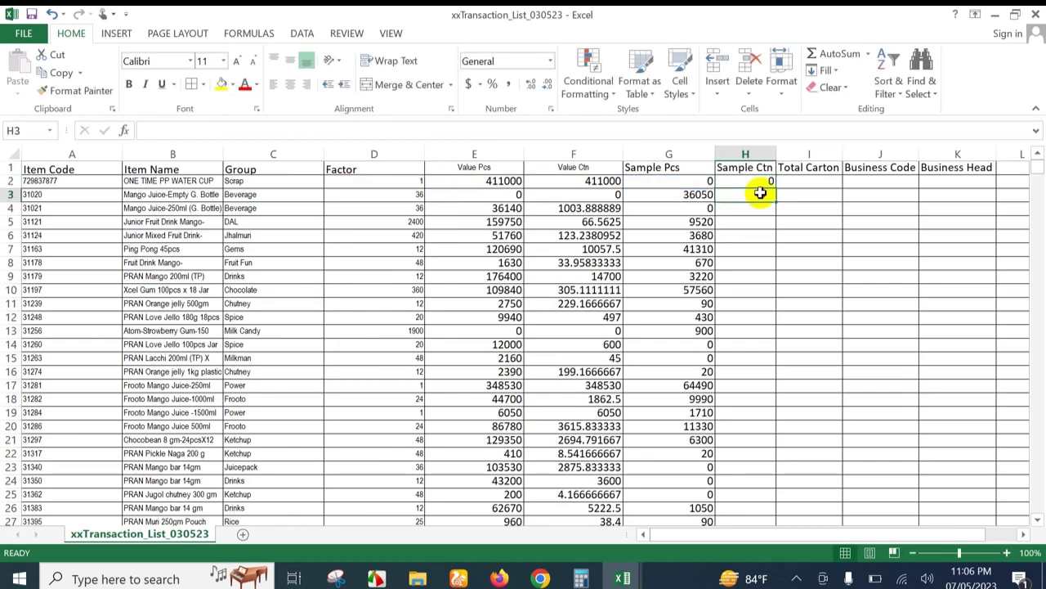
click(761, 181)
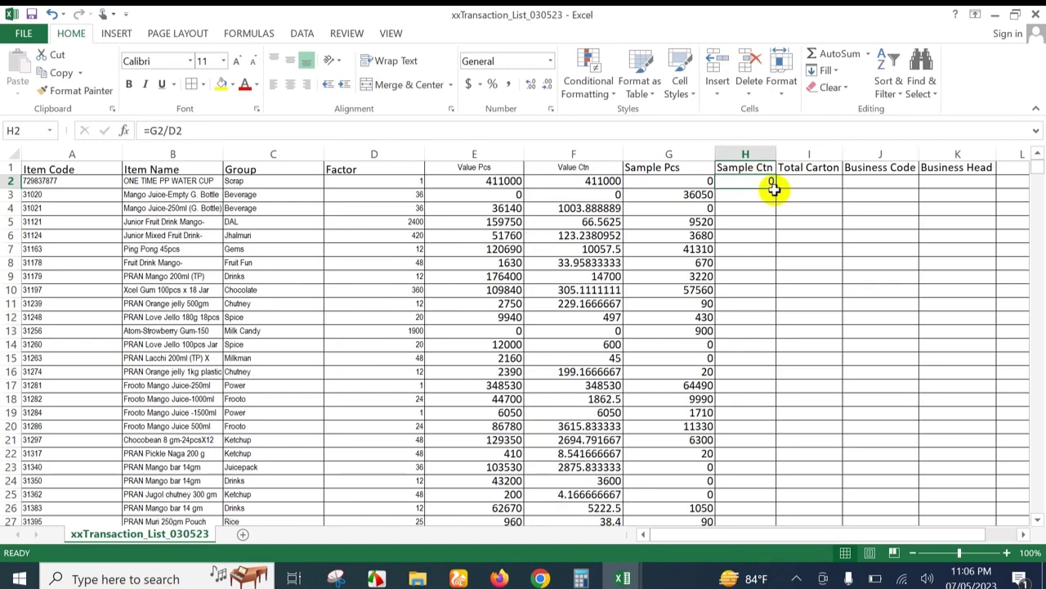
double_click(774, 187)
Step: Enter =H2+F2 in I2 and fill the Total Carton formula down column I
click(810, 179)
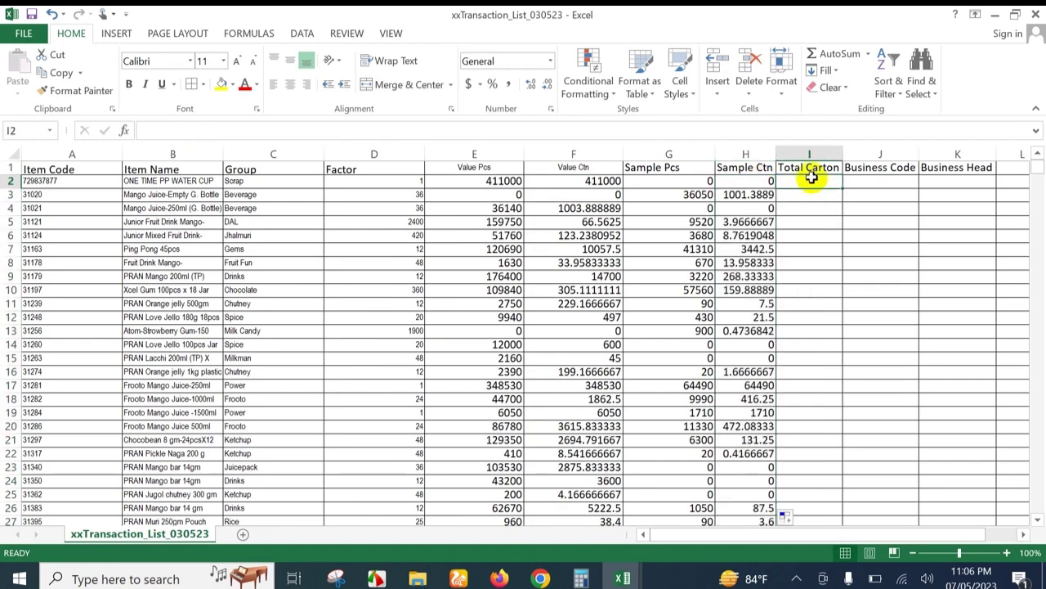
text(=)
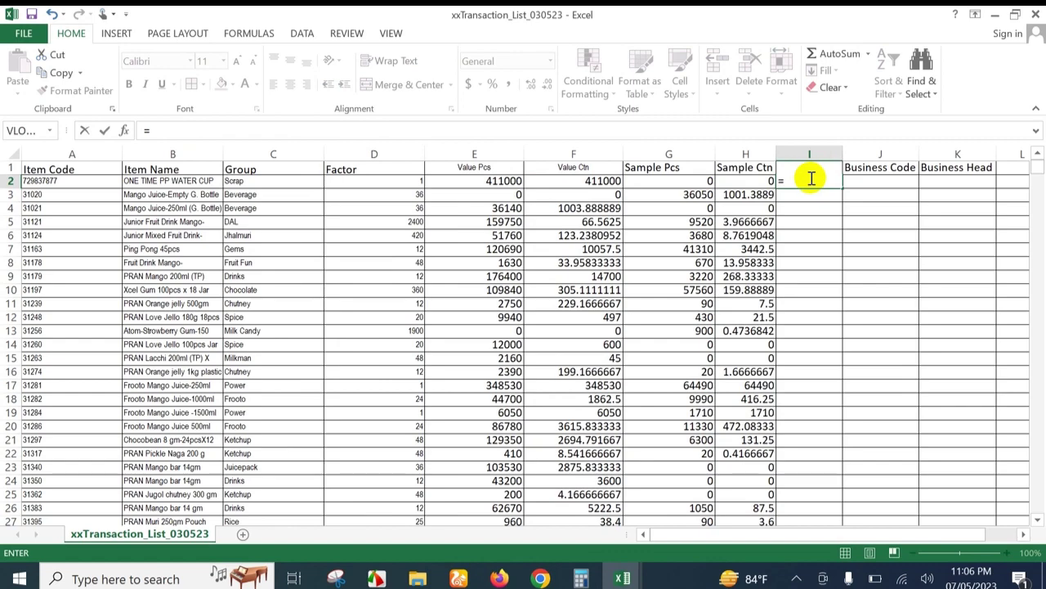
click(760, 181)
text(+)
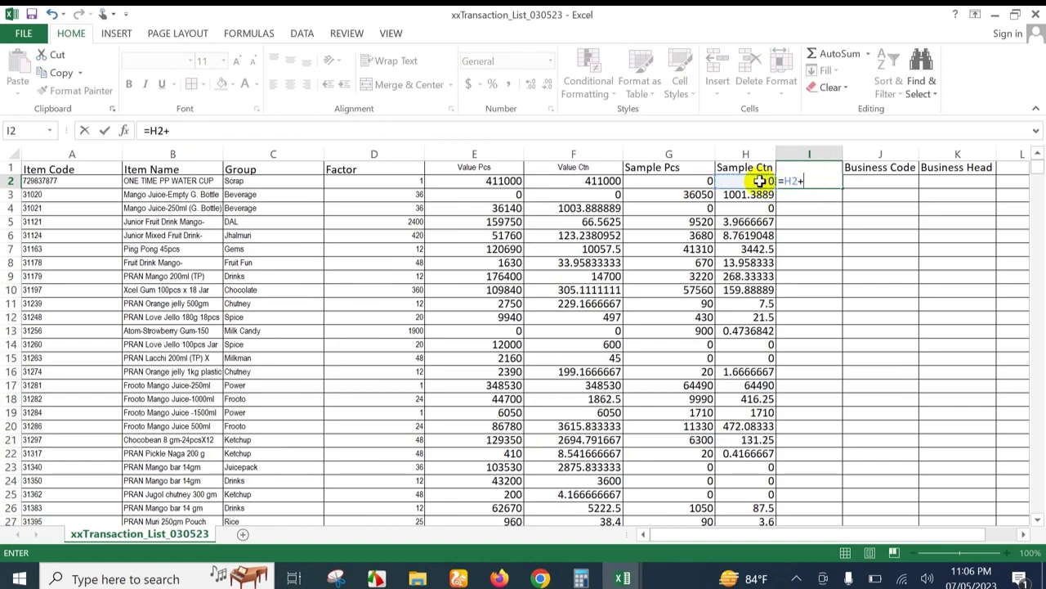
click(588, 180)
key(Return)
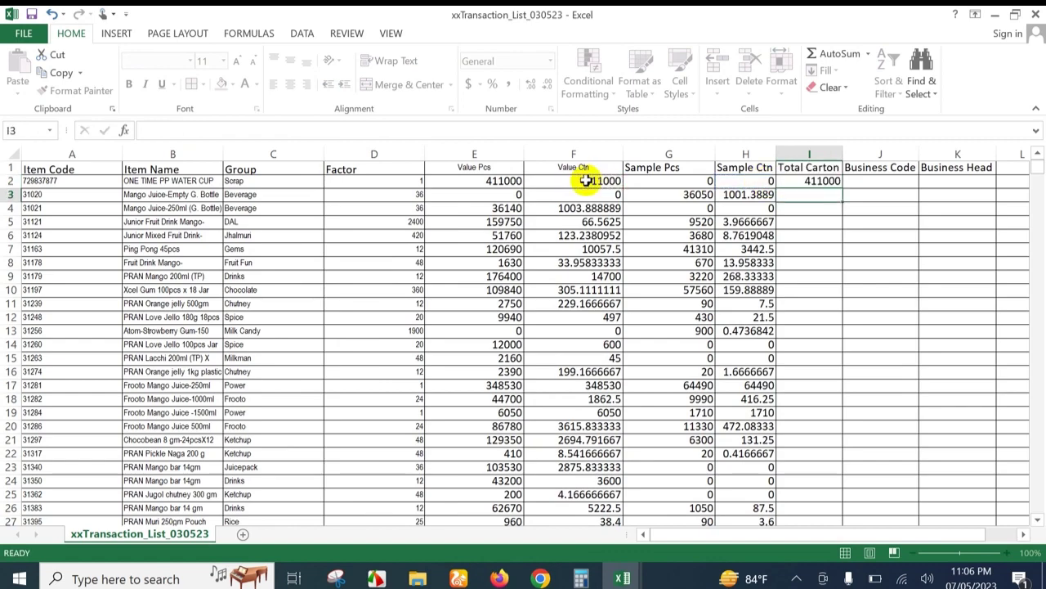
click(814, 182)
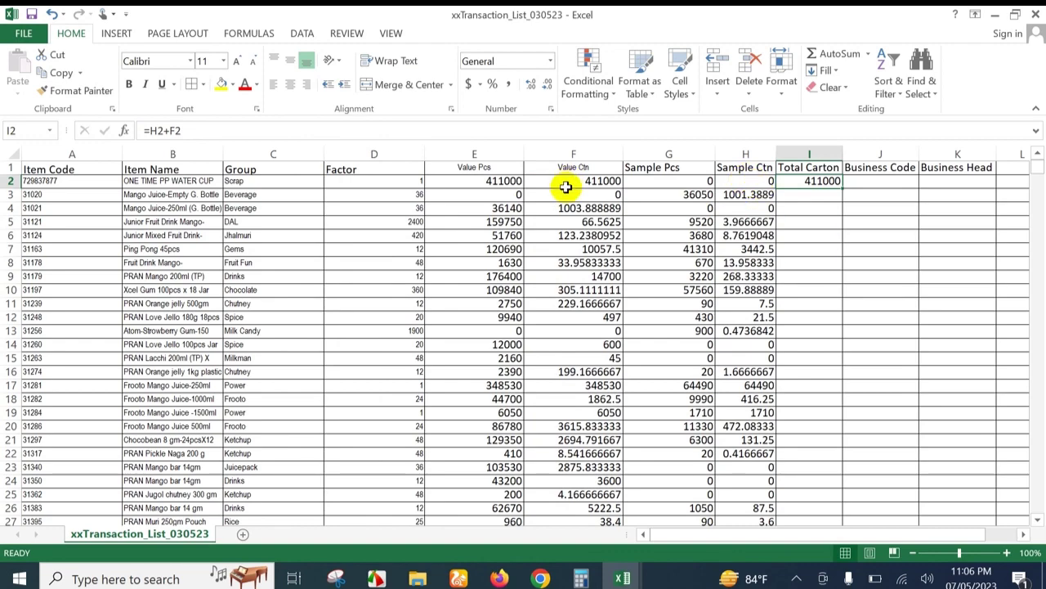
double_click(843, 187)
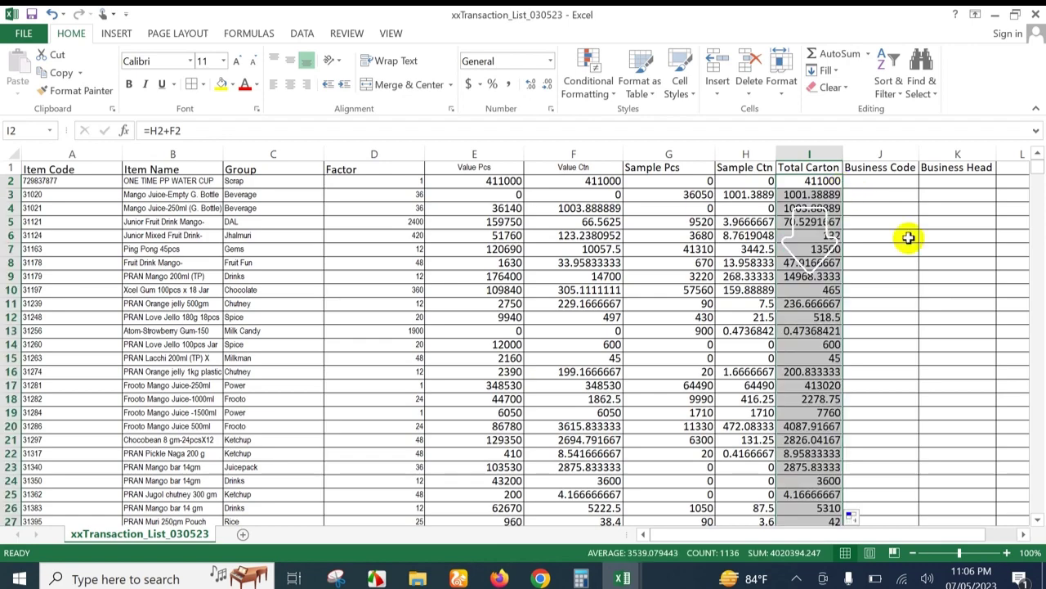
click(874, 262)
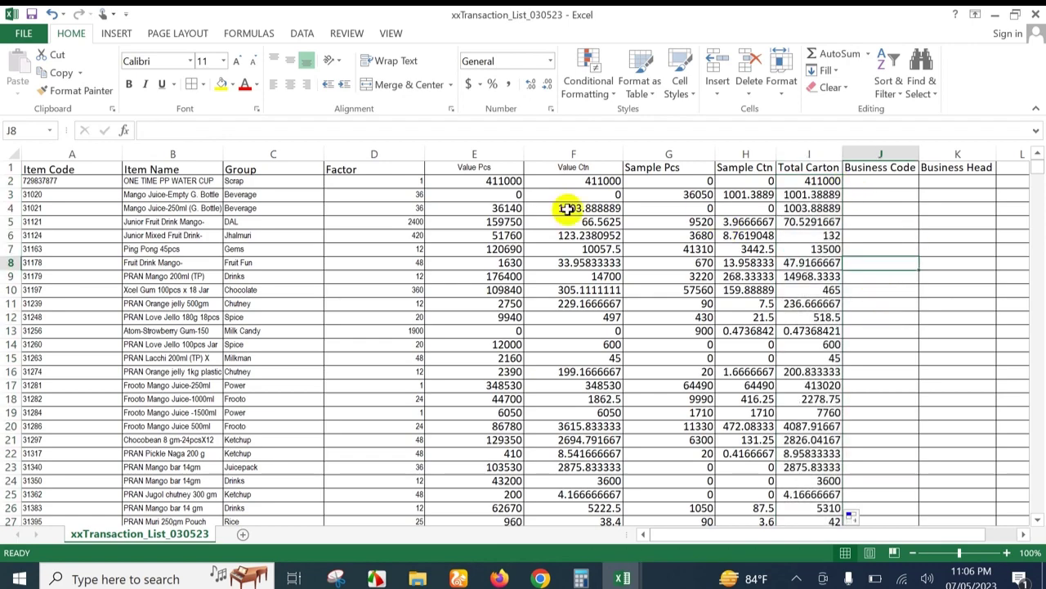
click(572, 182)
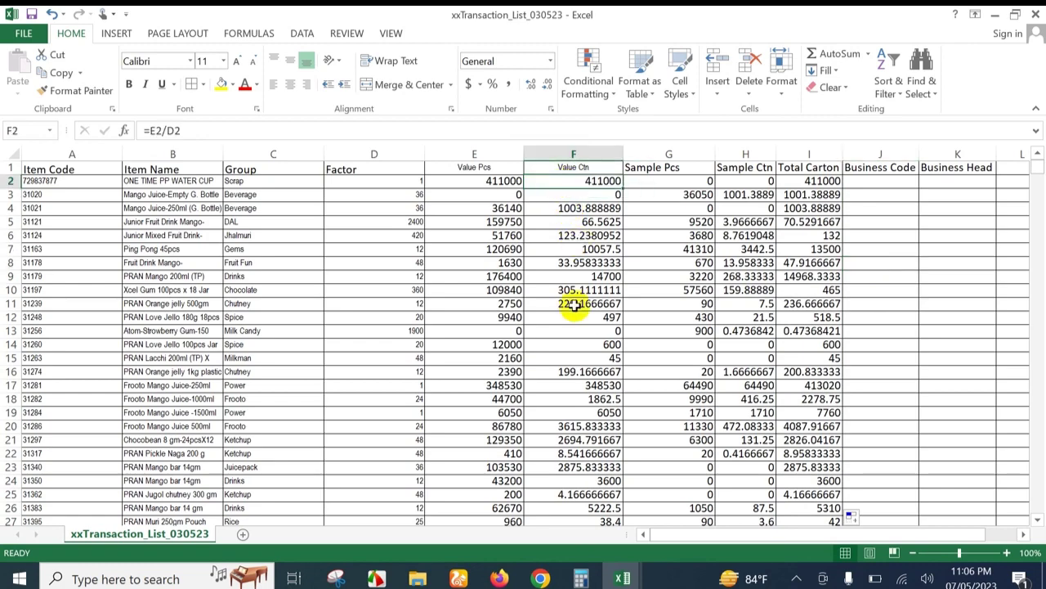
Step: Round the Value Ctn through Total Carton figures to whole numbers and centre them, including I2
click(593, 196)
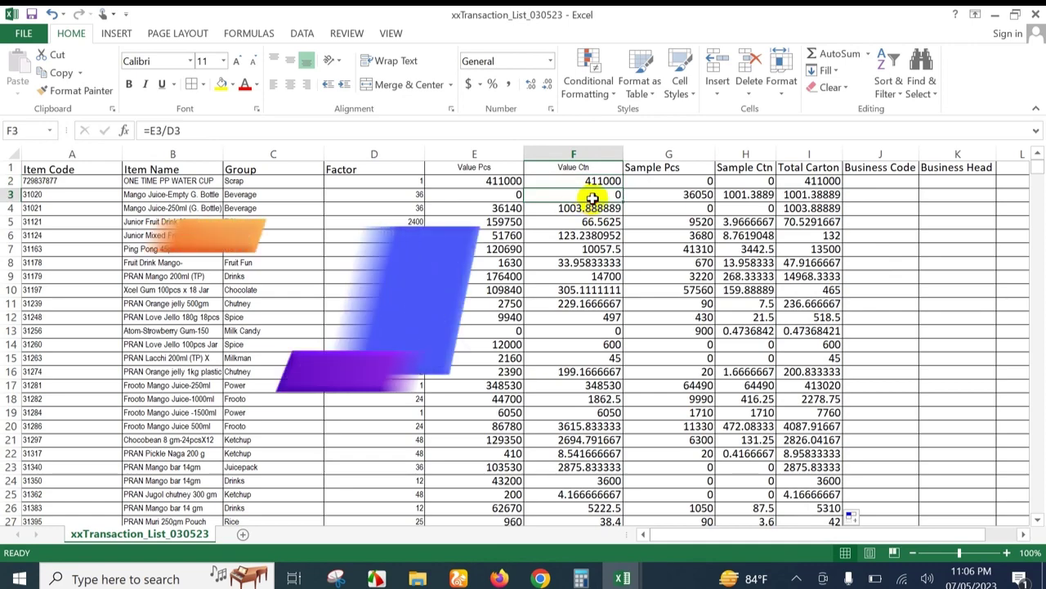
drag(593, 197, 820, 217)
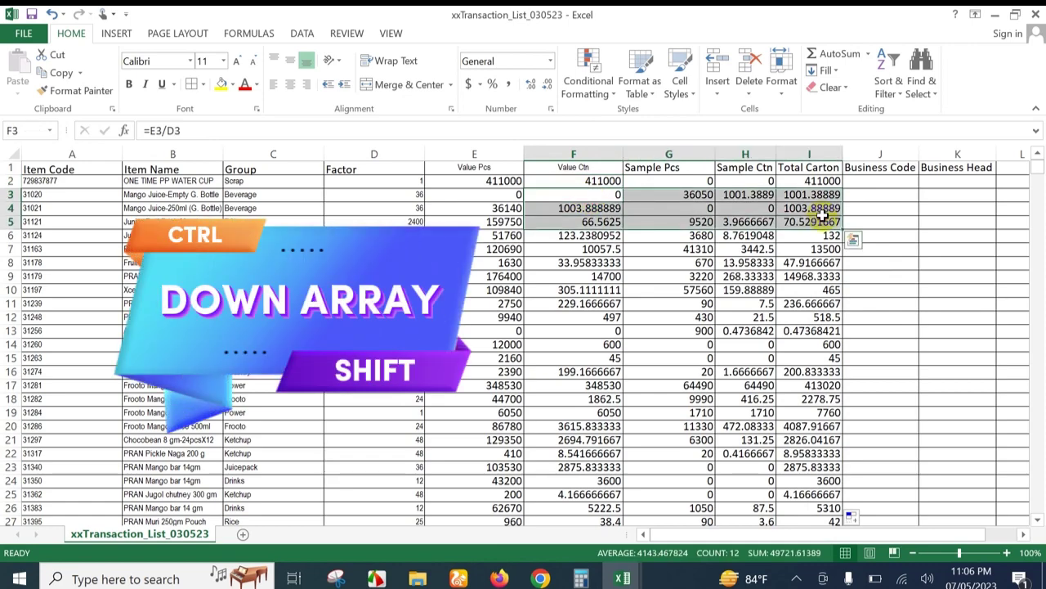
key(ctrl+shift+Down)
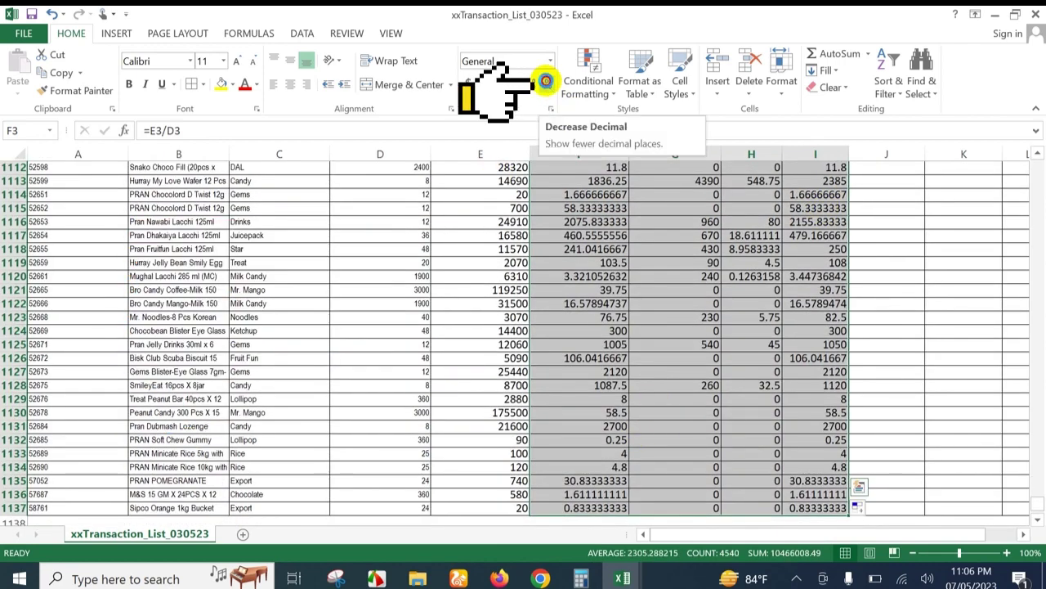
click(545, 81)
click(545, 82)
click(545, 83)
click(546, 85)
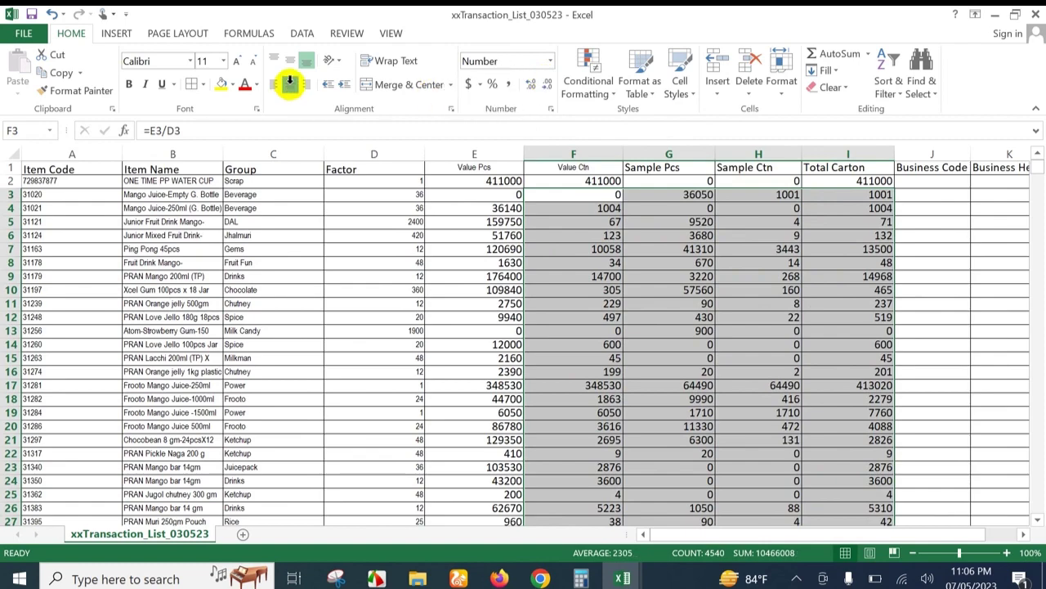
click(290, 84)
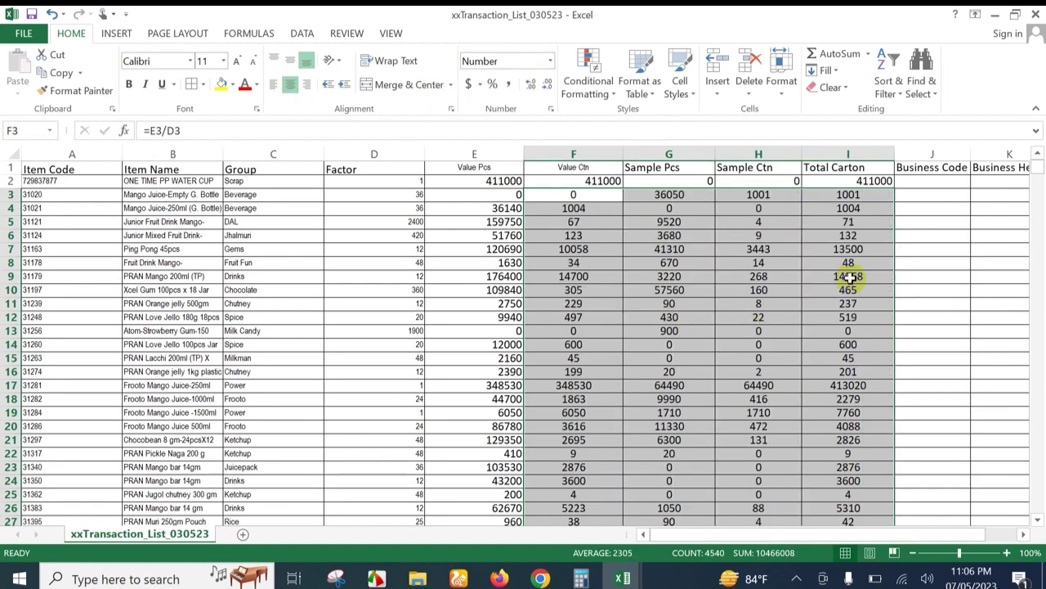
click(860, 179)
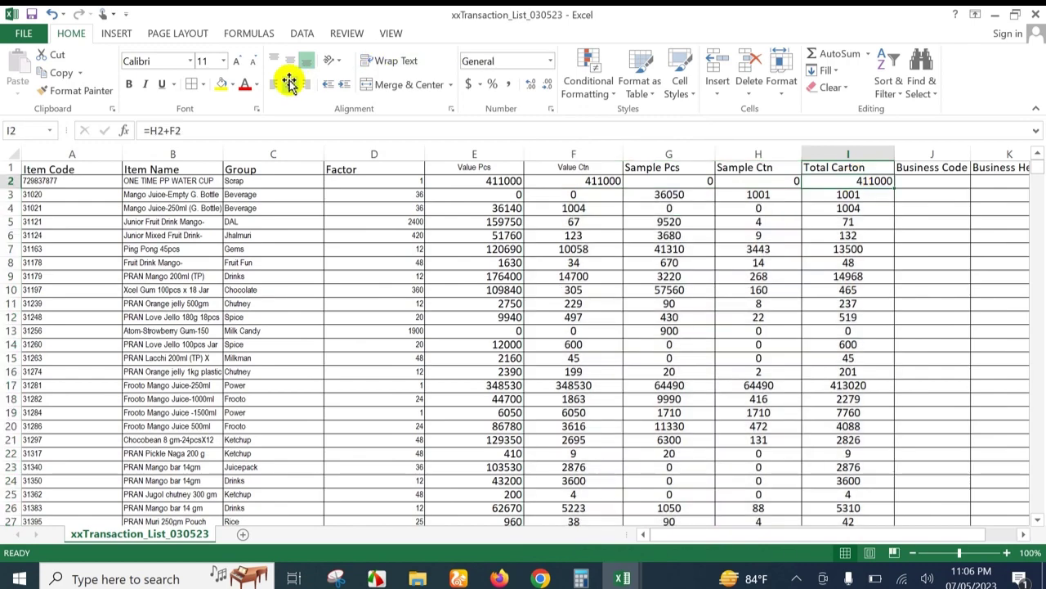
click(290, 83)
Step: Start a VLOOKUP in J2 using the row's Item Code, then switch to the price list workbook
click(931, 181)
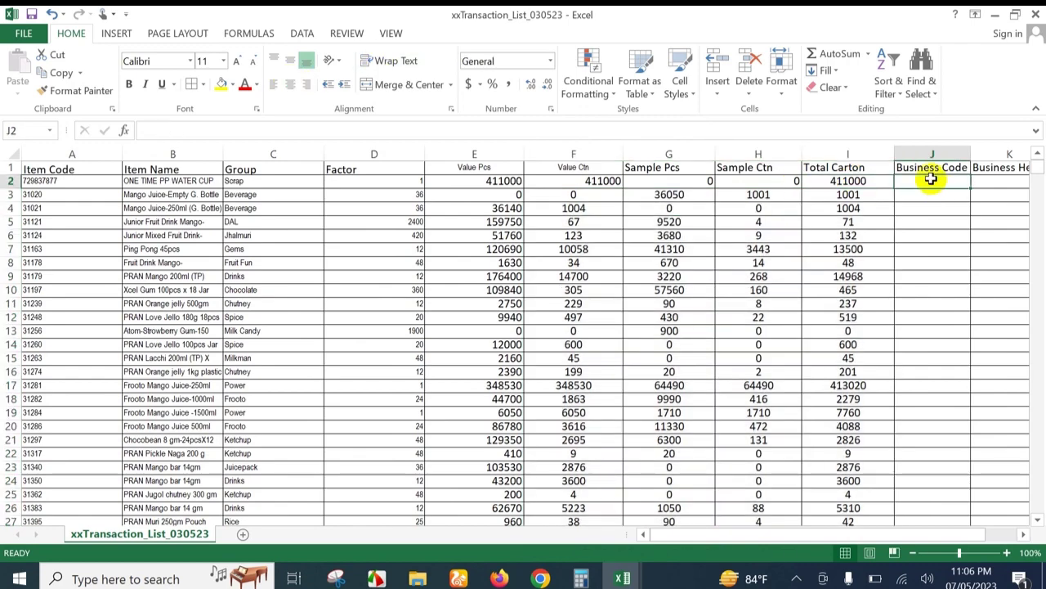
text(=vl)
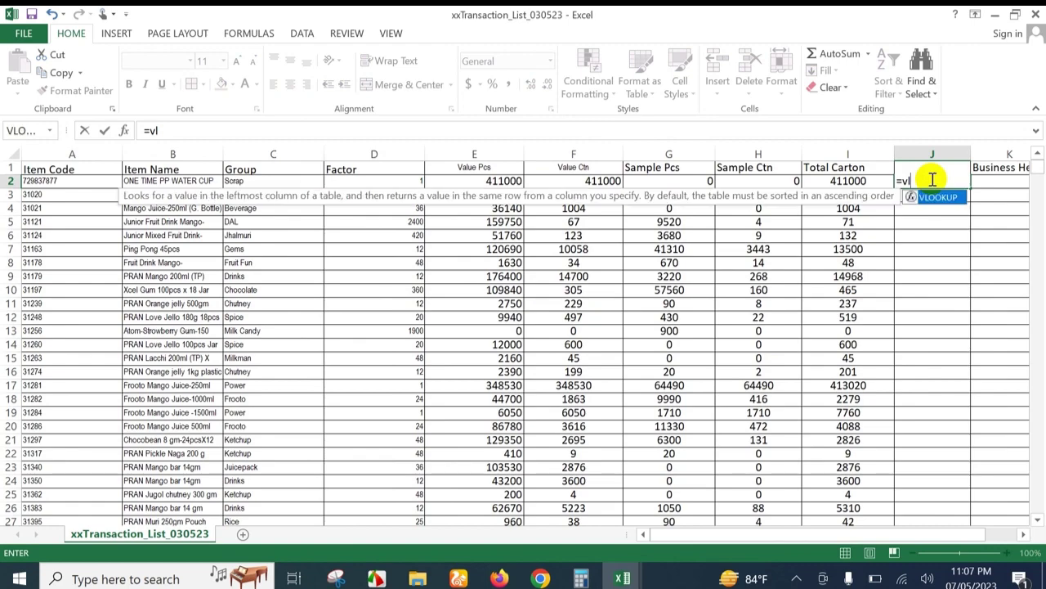
double_click(937, 196)
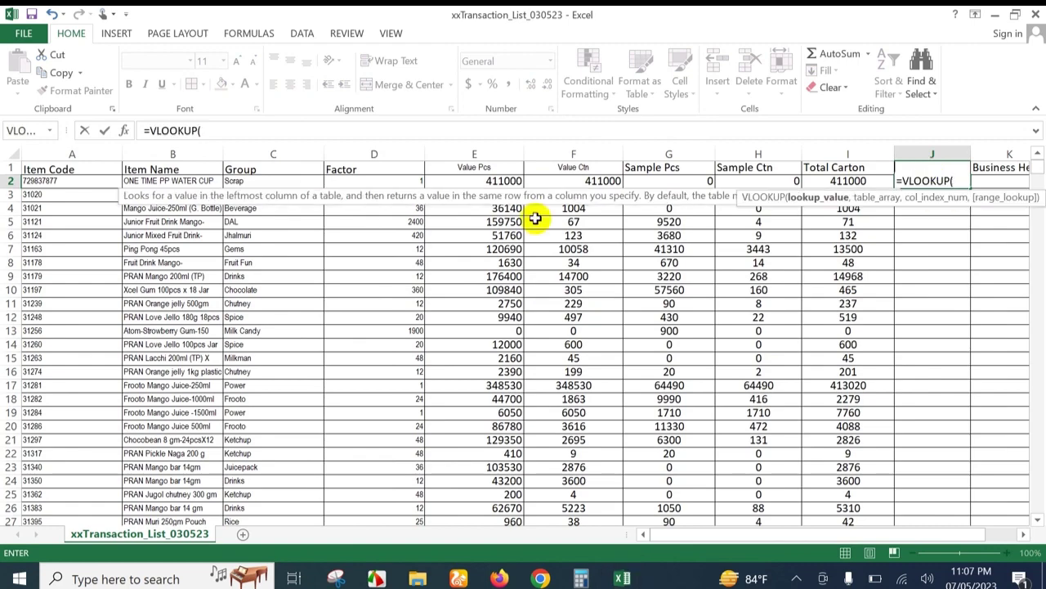
click(67, 184)
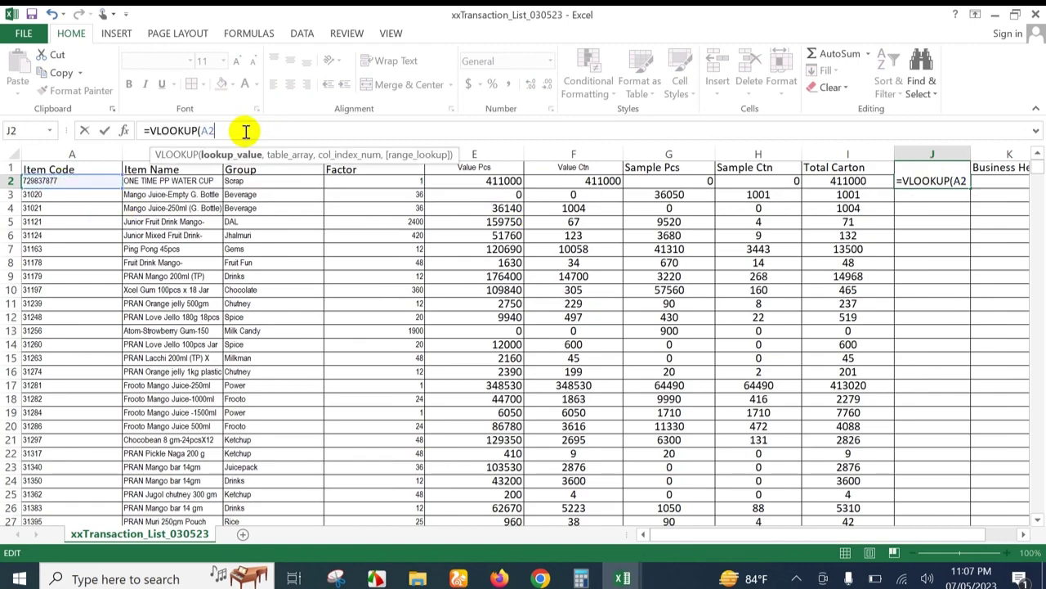
text(,)
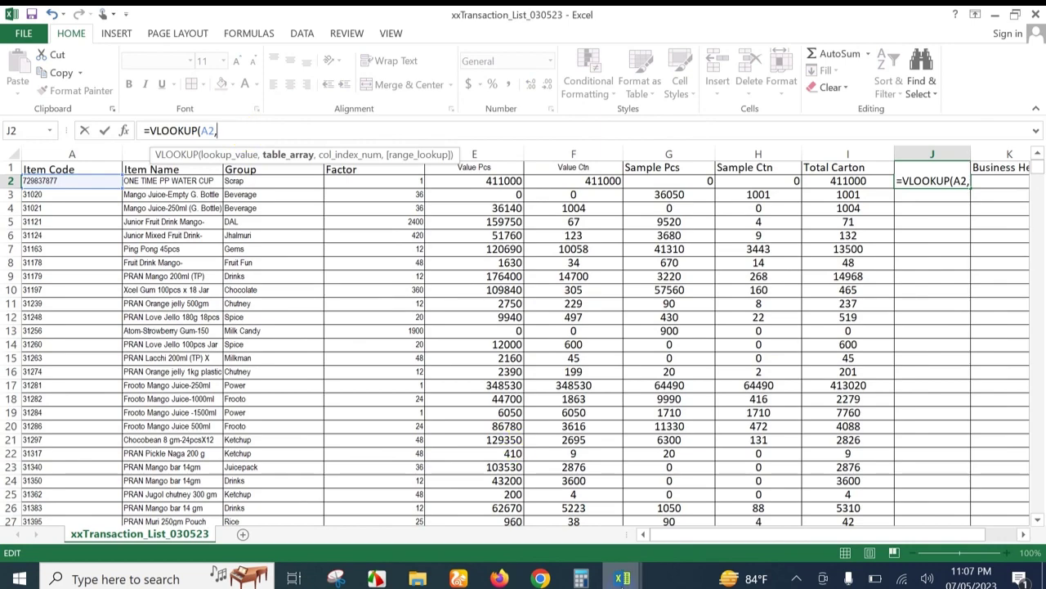
mouse_move(657, 580)
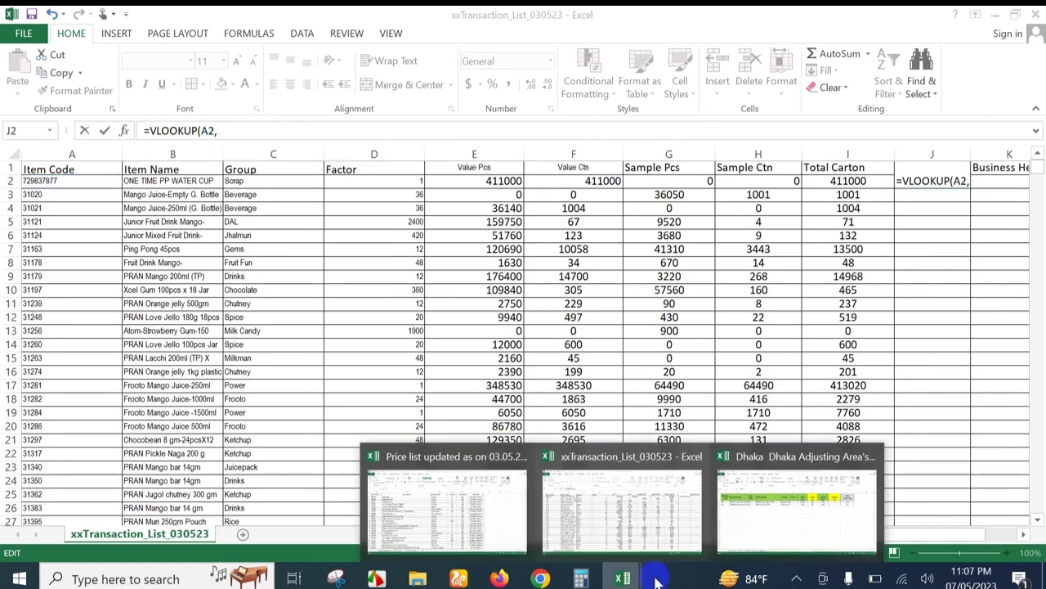
click(451, 491)
Step: Complete the Business Code lookup against price list columns A:F with exact match
click(58, 151)
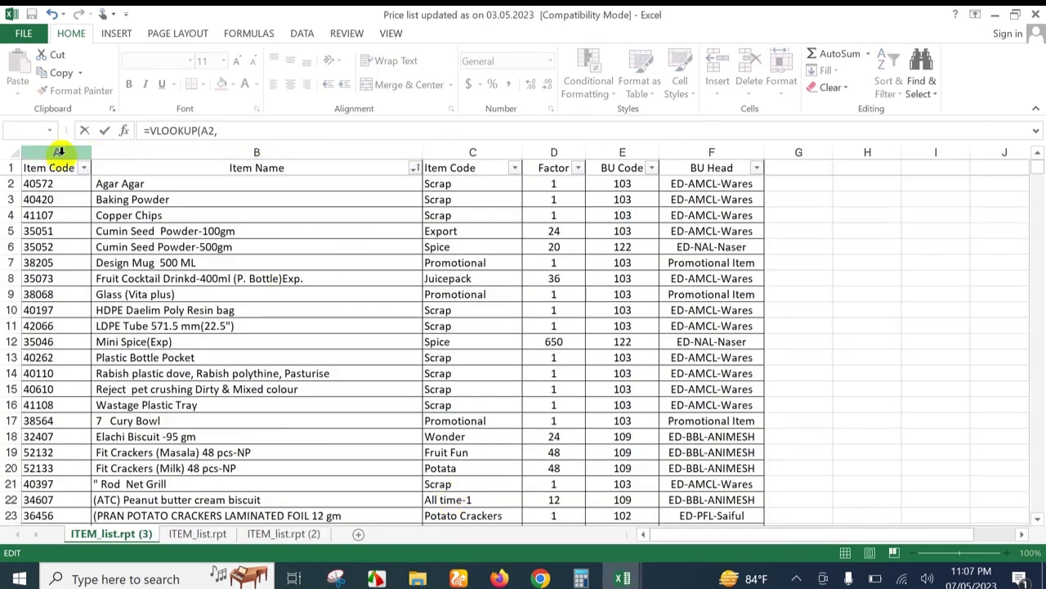
drag(60, 153, 713, 145)
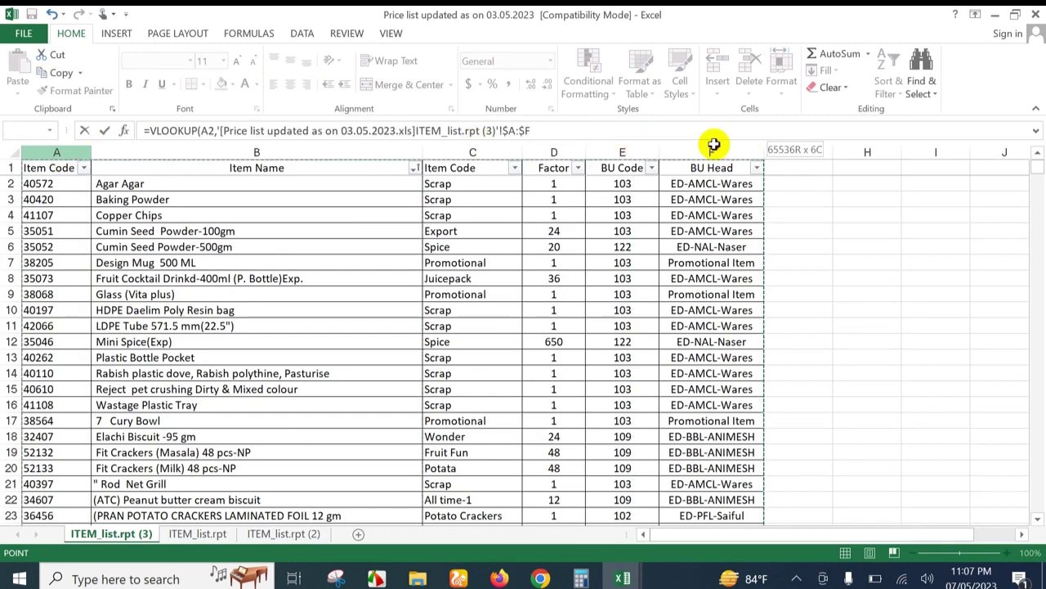
drag(713, 145, 713, 145)
click(547, 122)
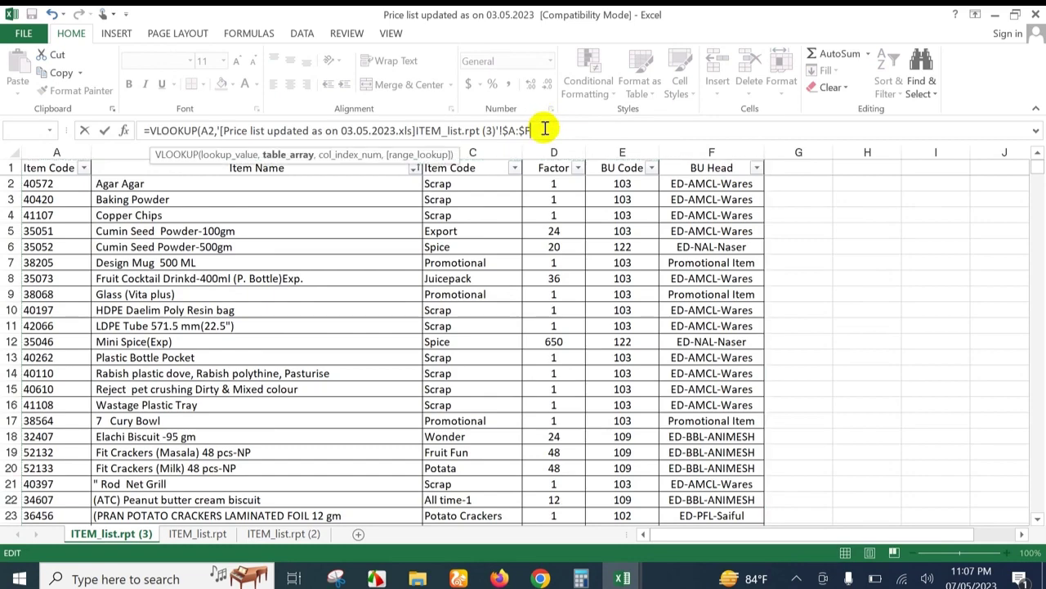
key(F4)
text(,5)
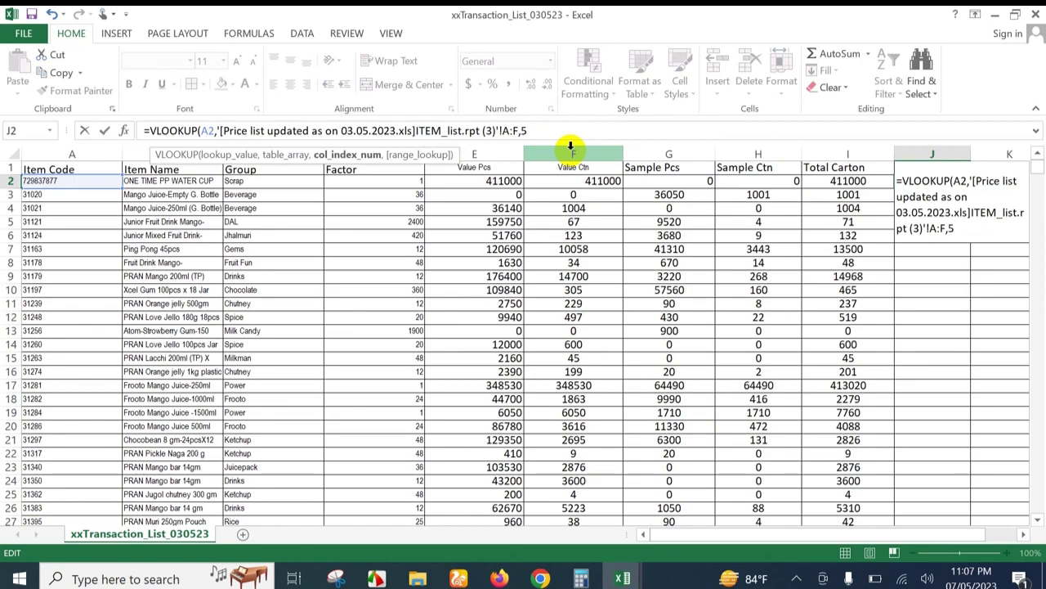
text(,0)
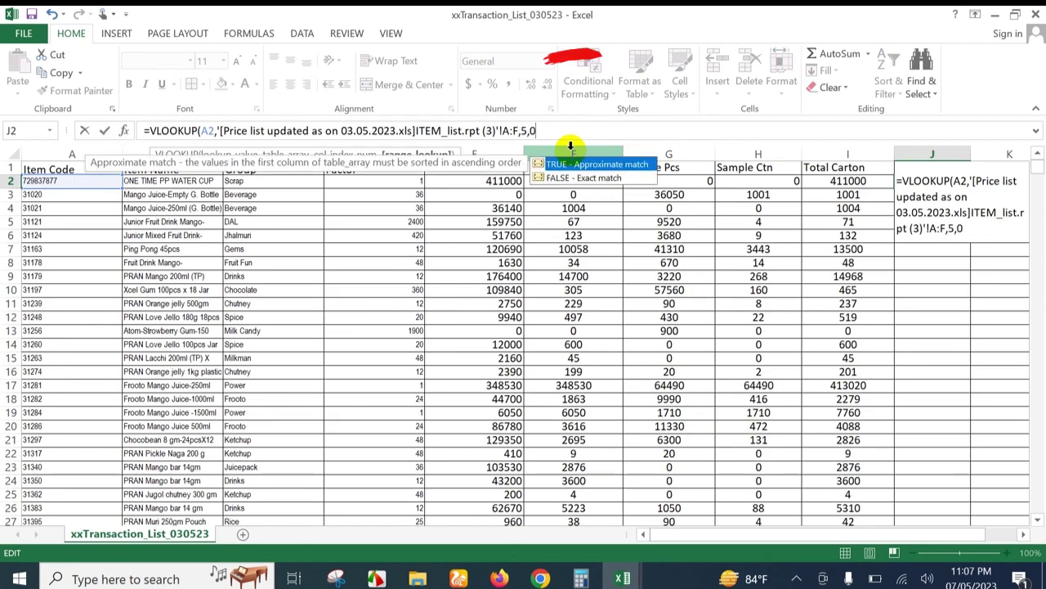
text())
key(Return)
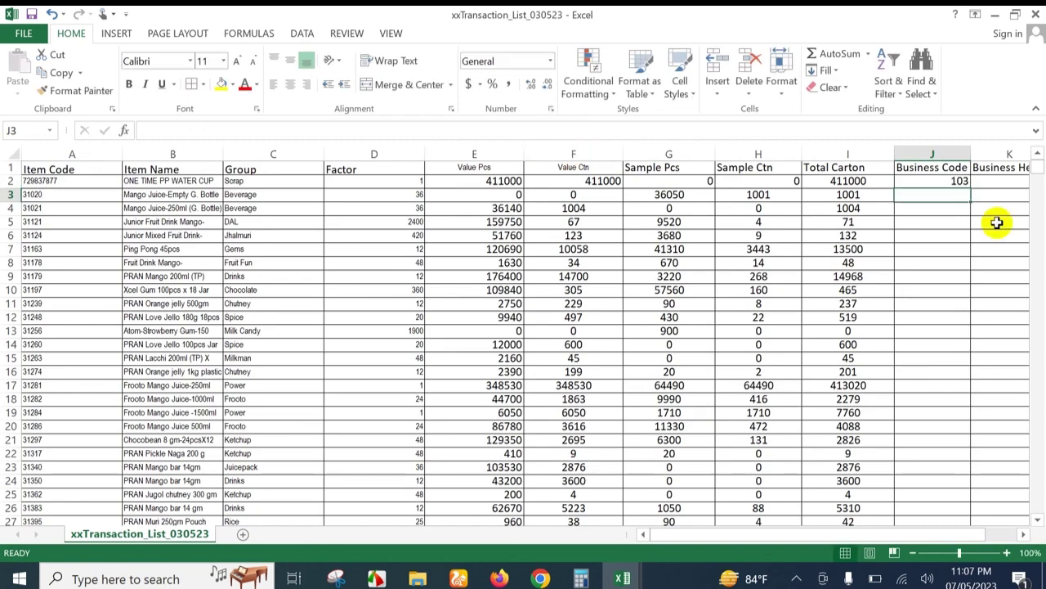
Step: Fill the Business Code lookup down column J, giving codes like 103, 115 and 102
click(945, 172)
click(955, 181)
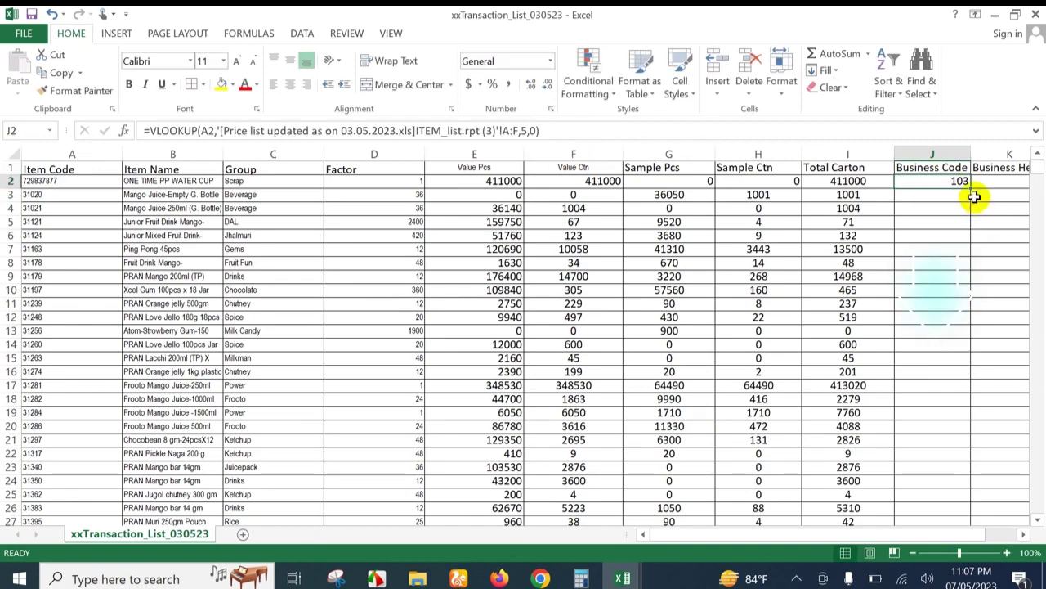
double_click(971, 187)
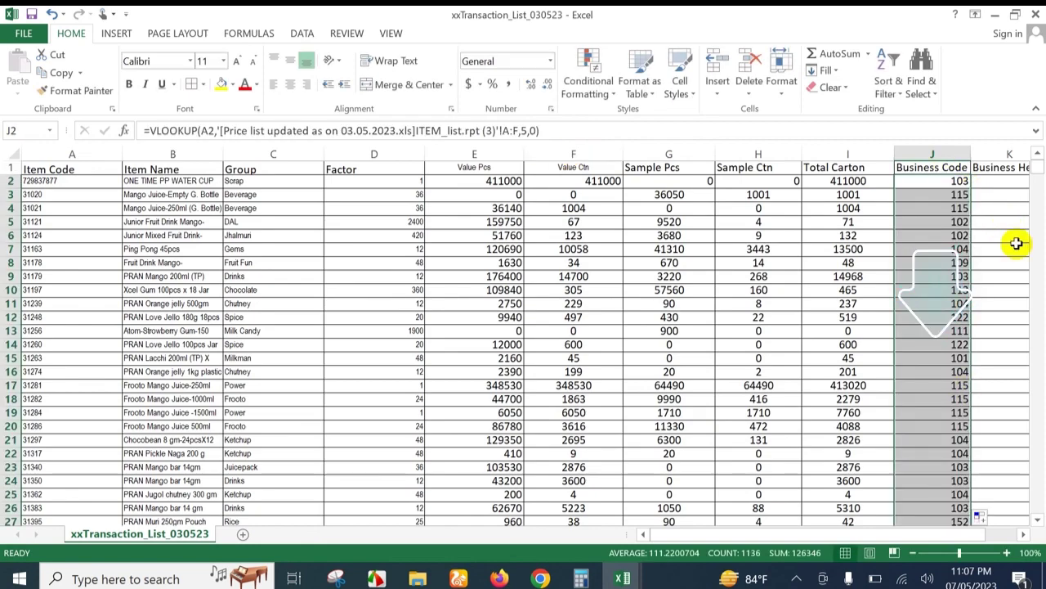
click(994, 184)
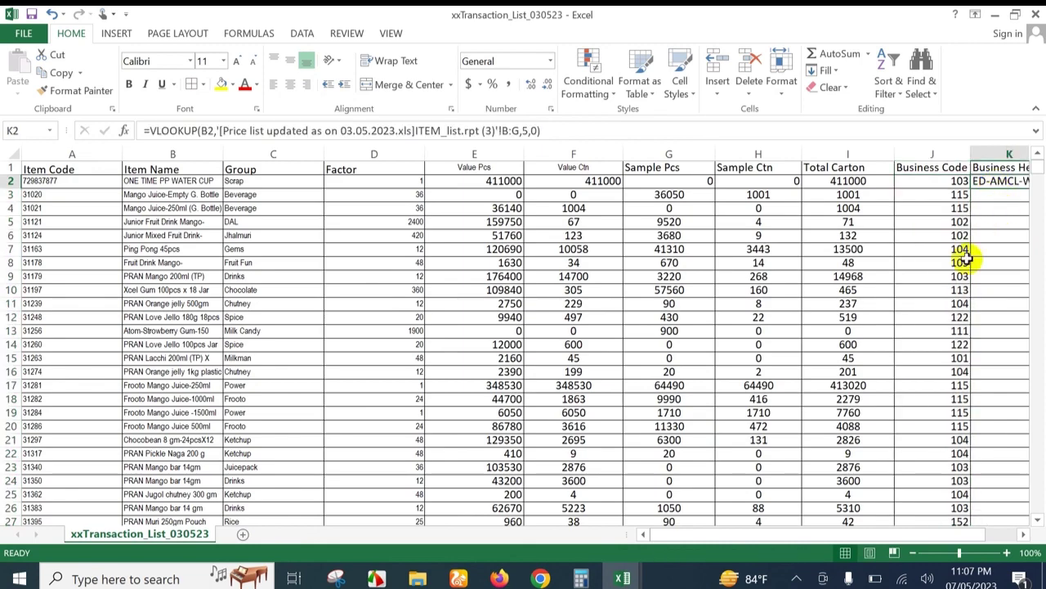
Step: Enter the Business Head lookup in K2, fill it down column K, and autofit the column width
click(765, 535)
drag(765, 536, 805, 535)
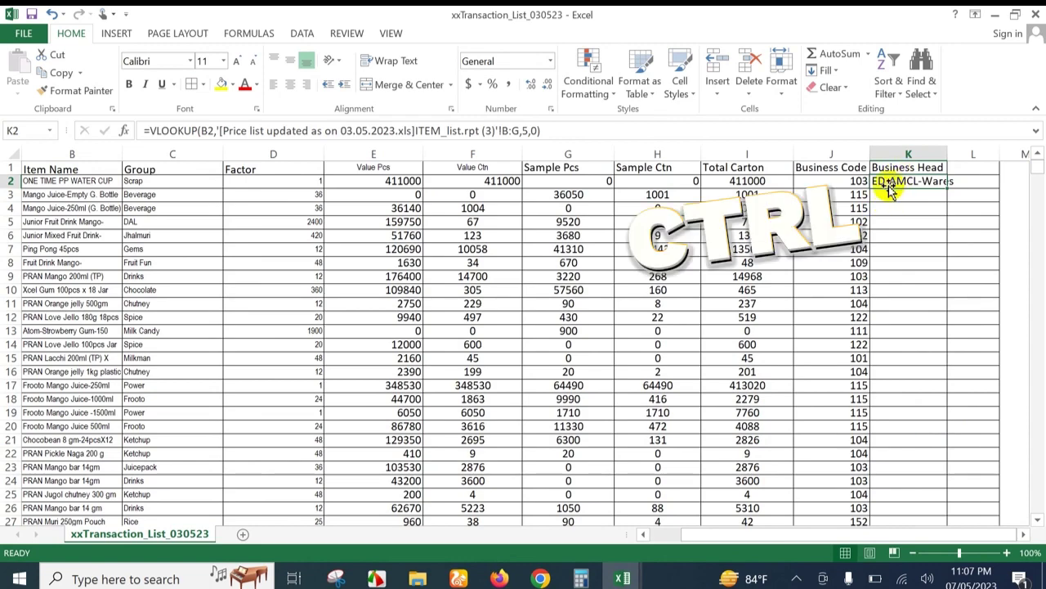
double_click(947, 187)
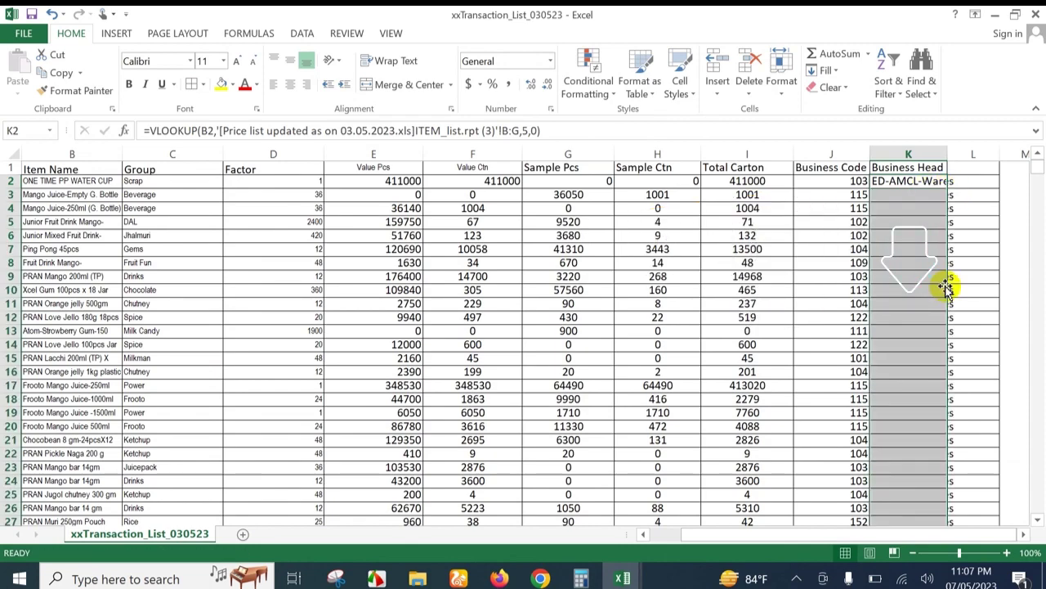
double_click(948, 153)
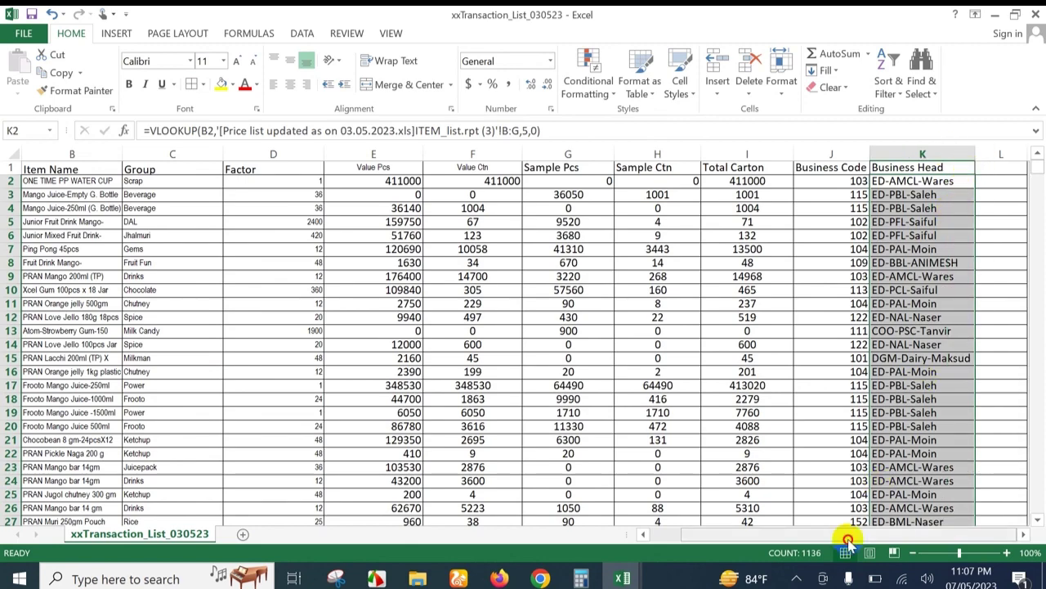
click(644, 534)
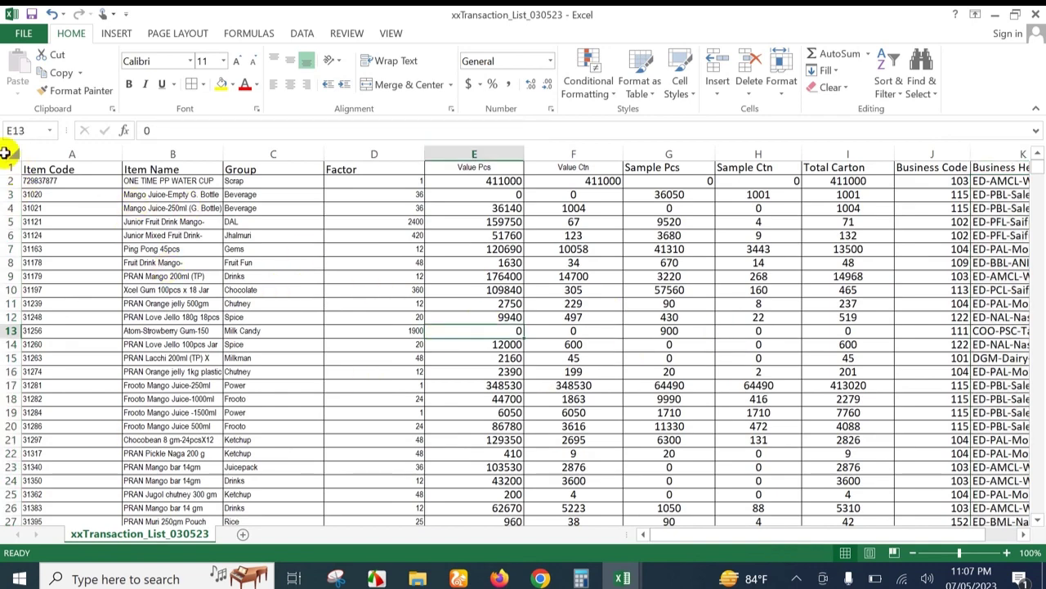
Step: Format the entire sheet in Arial at size 11, set to 12 then decreased one step
click(10, 153)
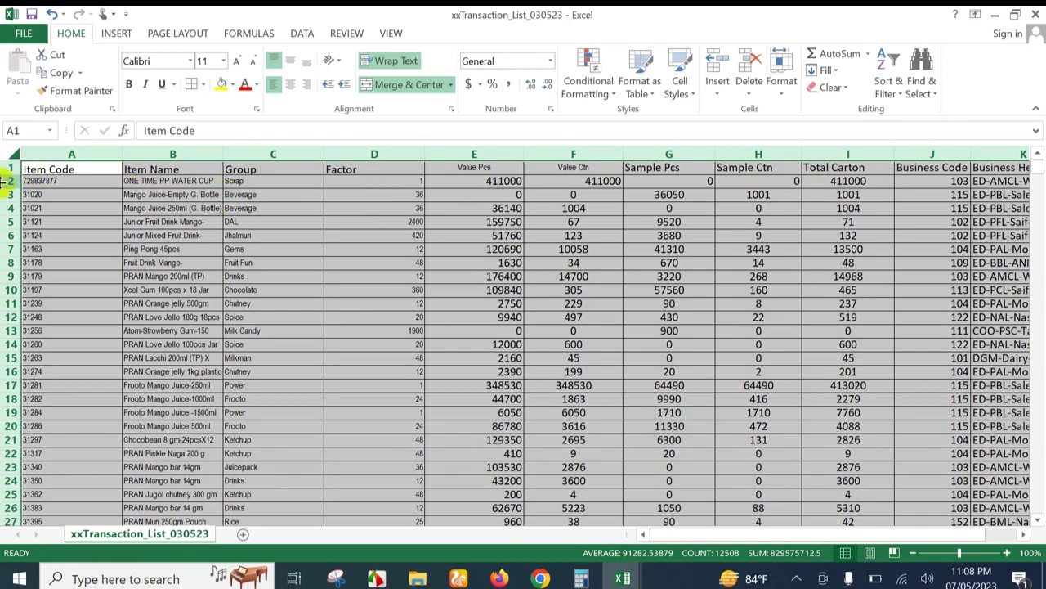
click(381, 278)
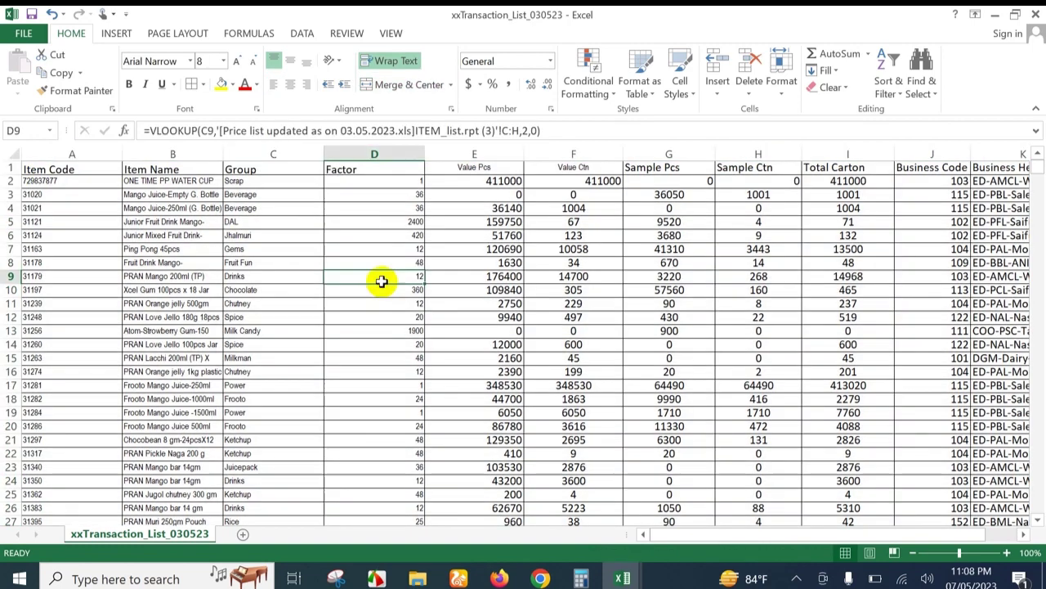
click(11, 153)
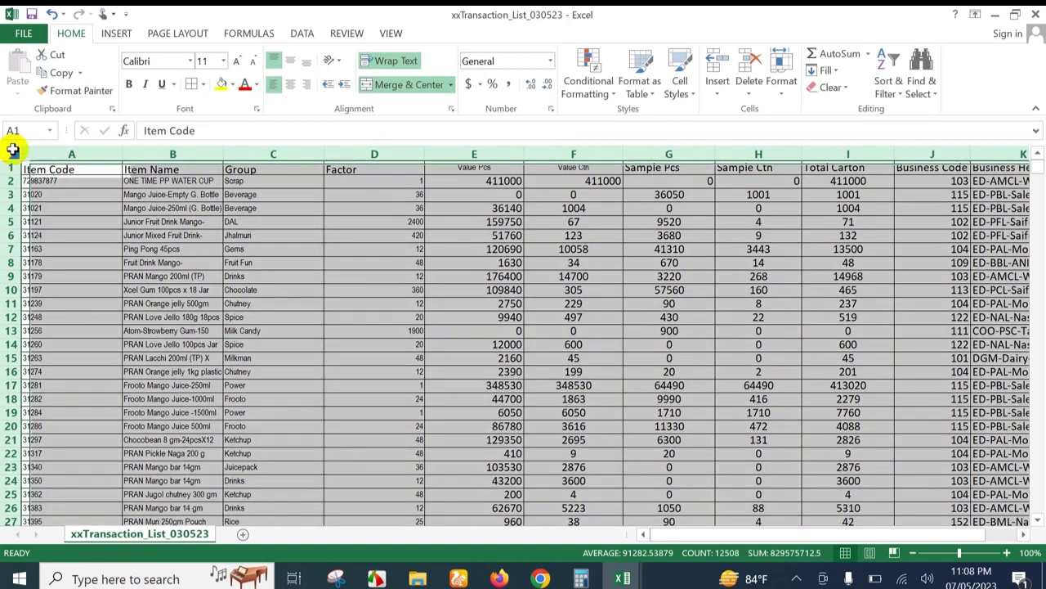
click(189, 61)
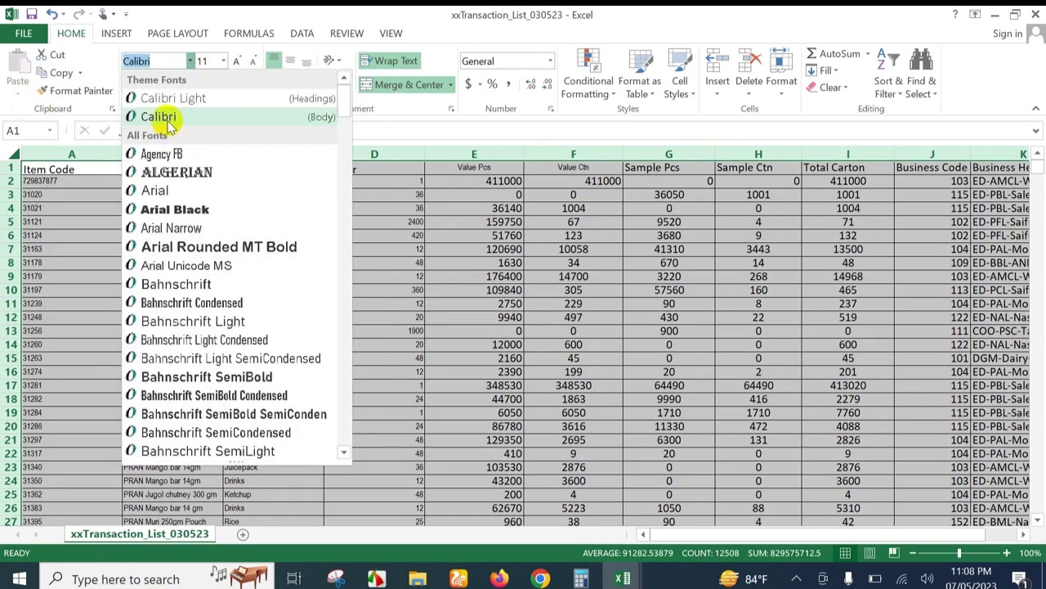
click(158, 188)
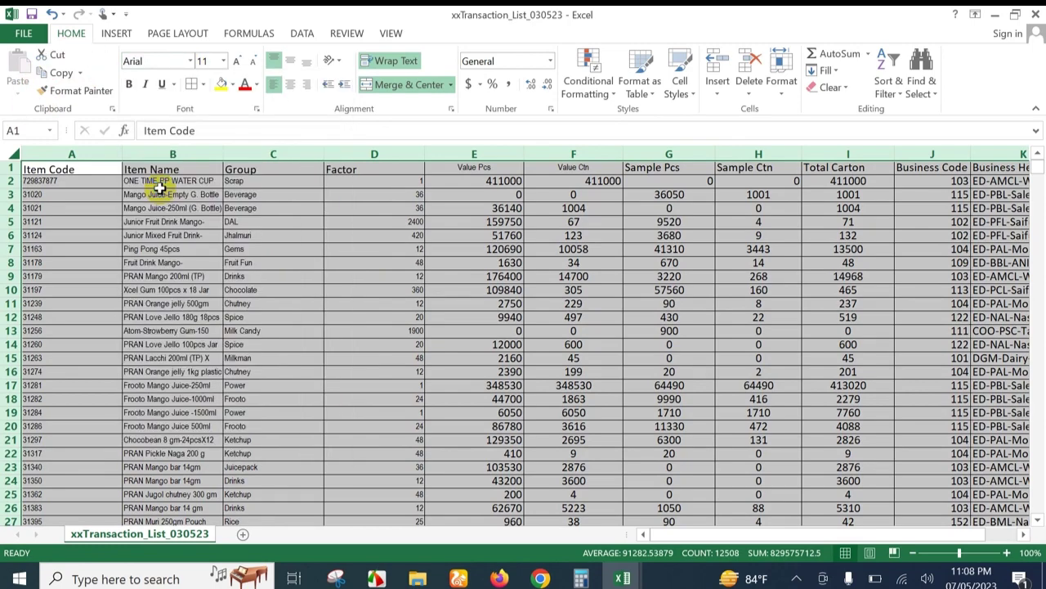
click(224, 62)
click(204, 140)
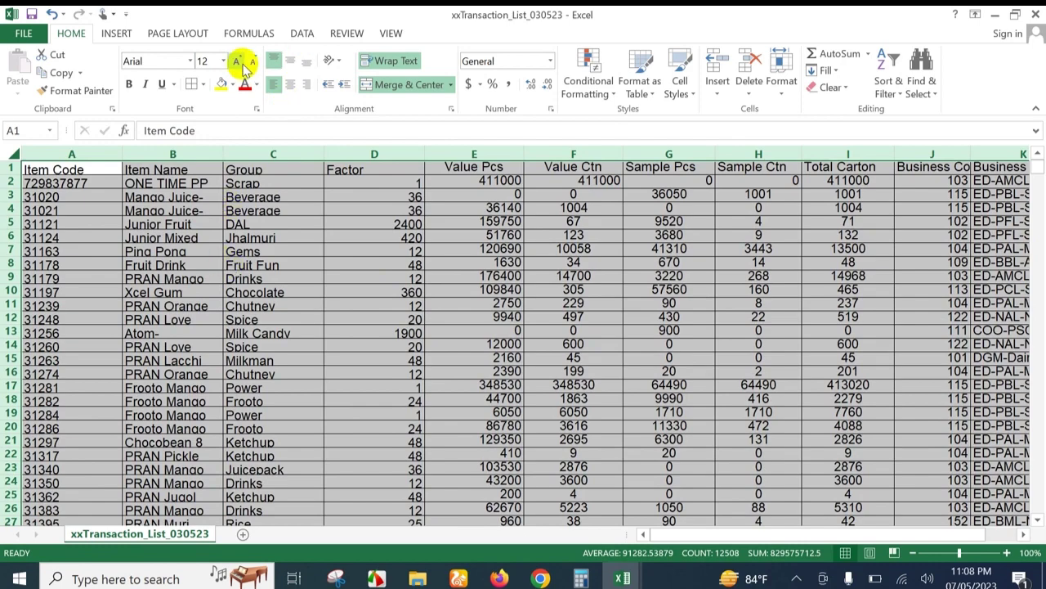
click(253, 63)
click(254, 66)
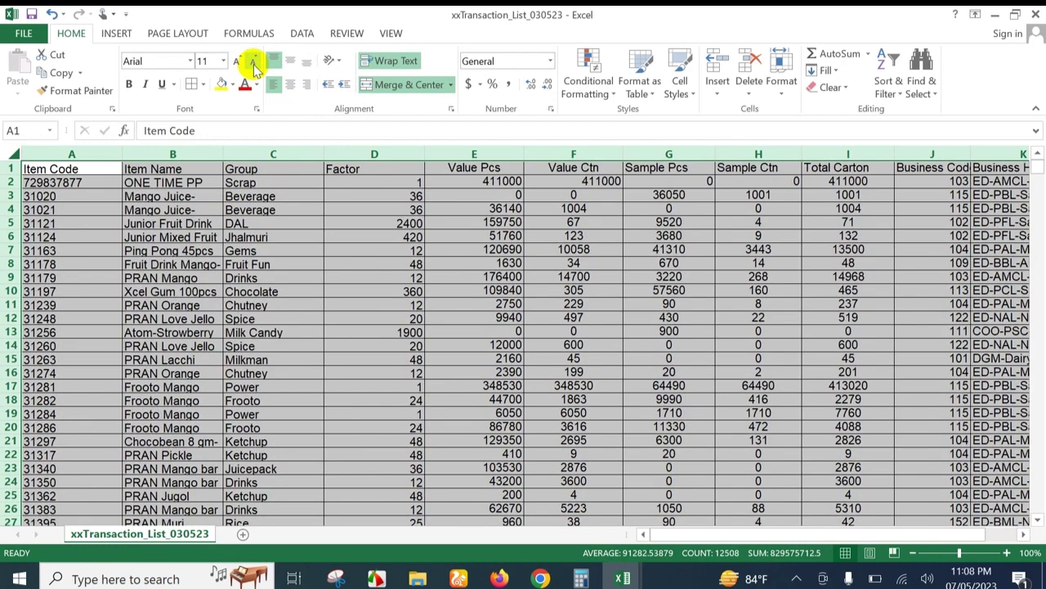
click(351, 267)
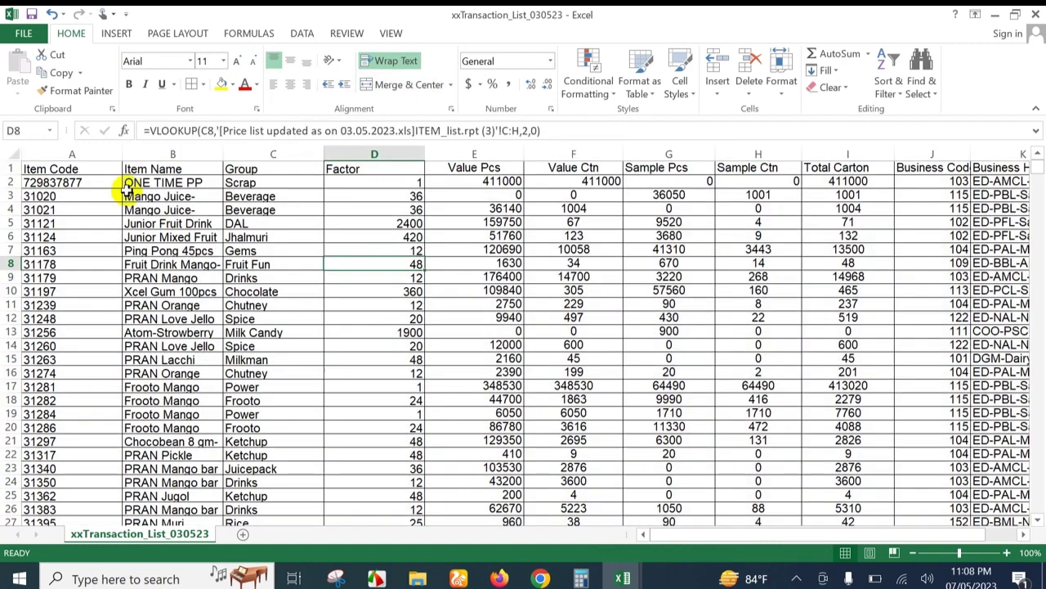
click(13, 153)
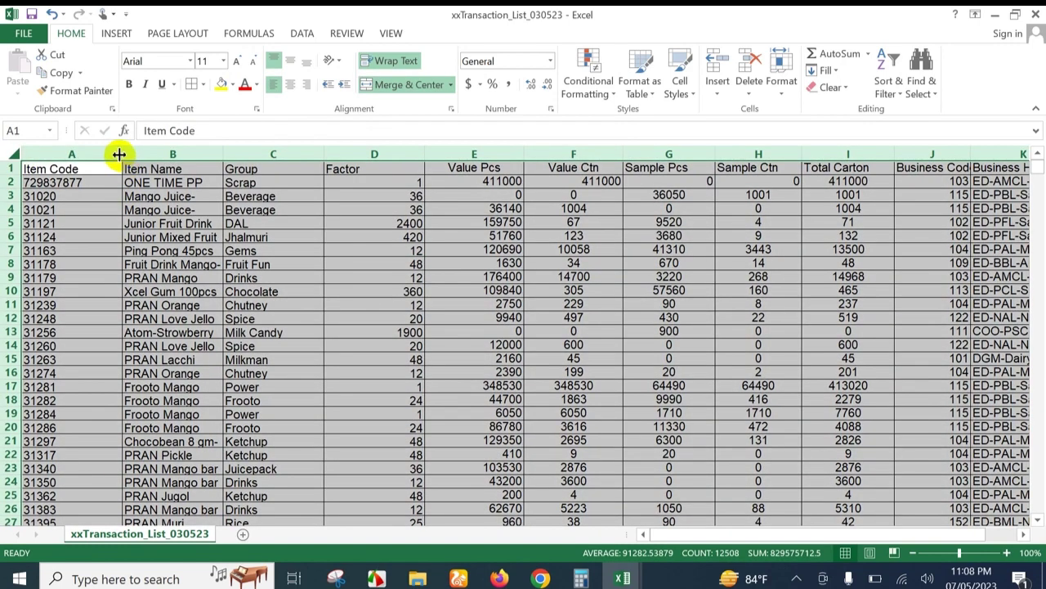
Step: Autofit all columns, widen Item Name to show full product names, and make row 1 taller
double_click(121, 153)
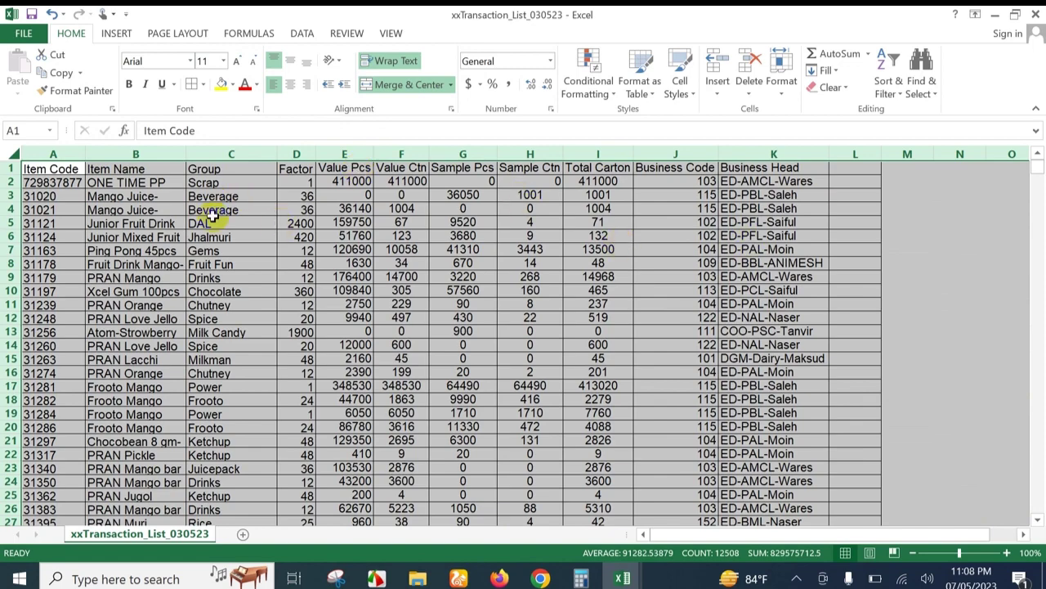
click(889, 235)
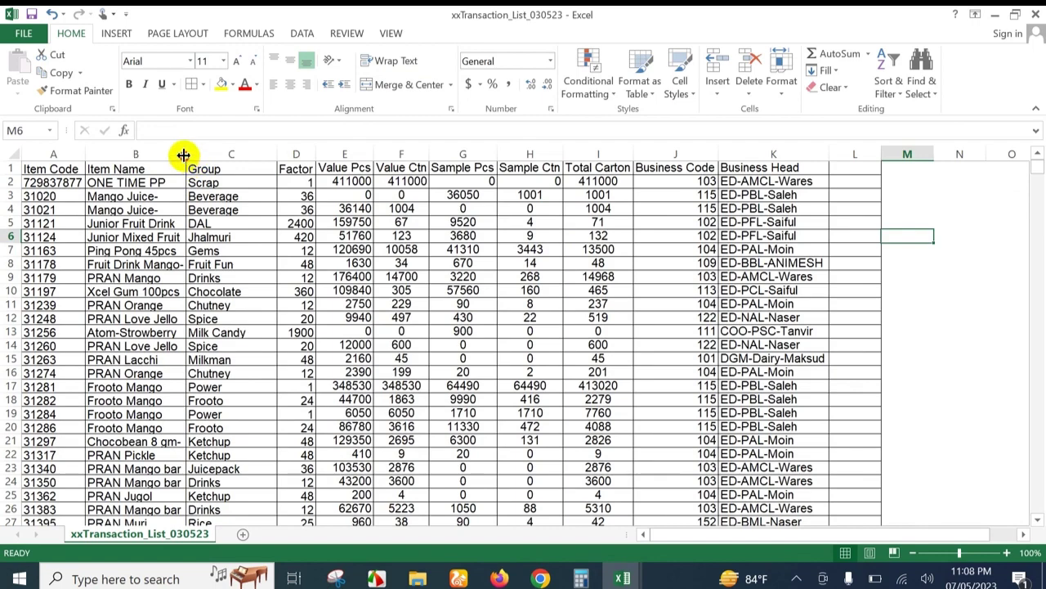
drag(183, 154, 329, 157)
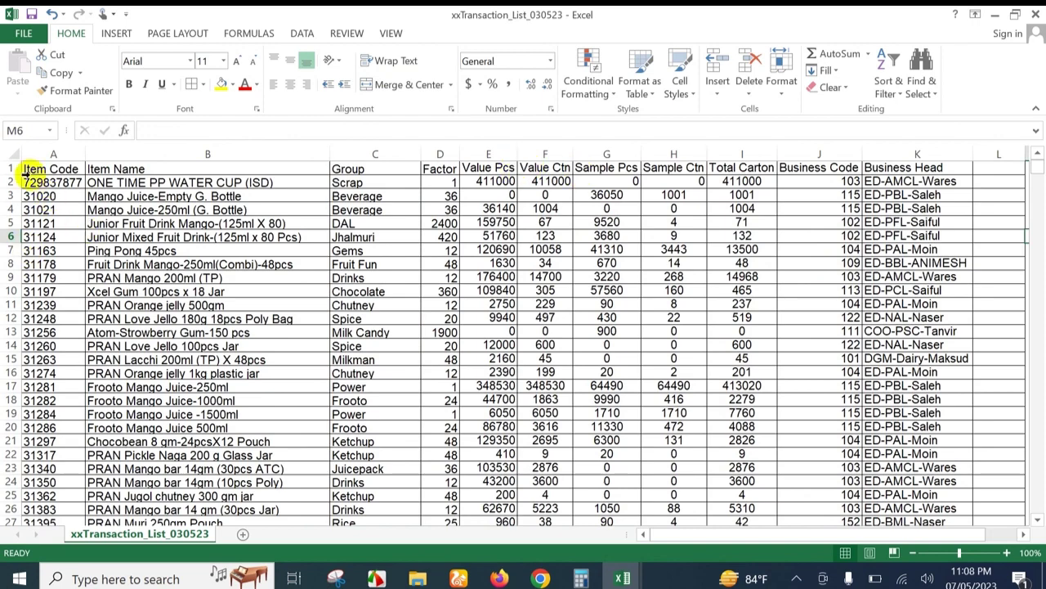
drag(12, 175, 12, 184)
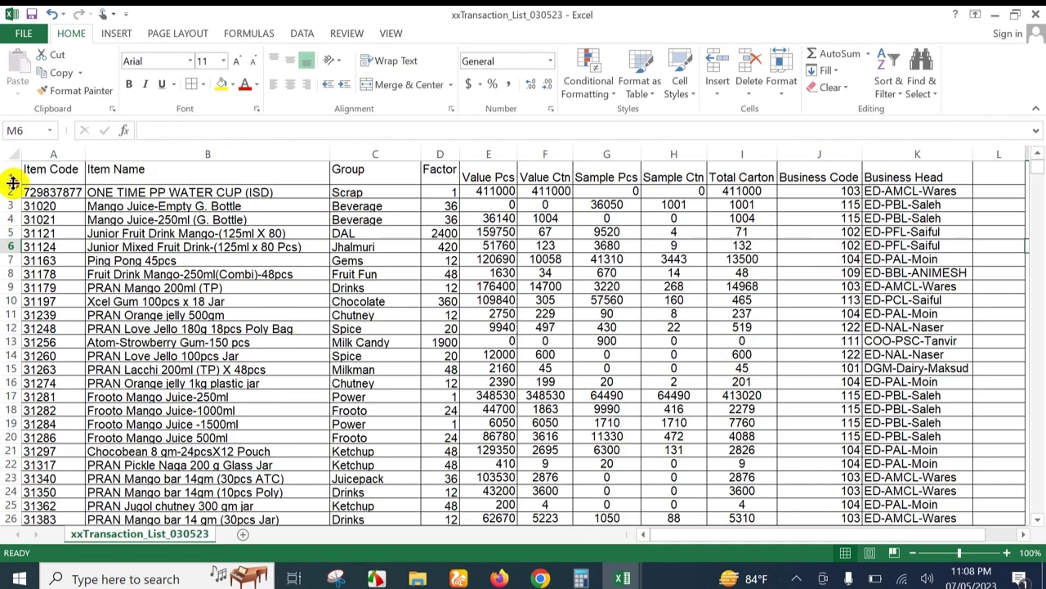
Step: Raise row 1 further, centre its headings horizontally and vertically, and fill the header cells yellow
drag(14, 184, 14, 191)
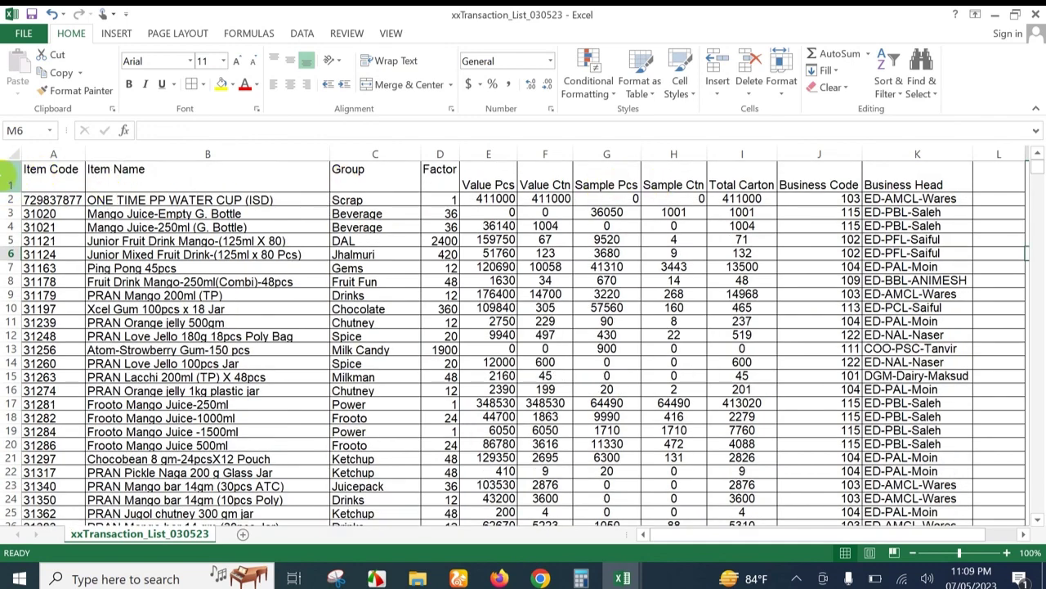
click(8, 178)
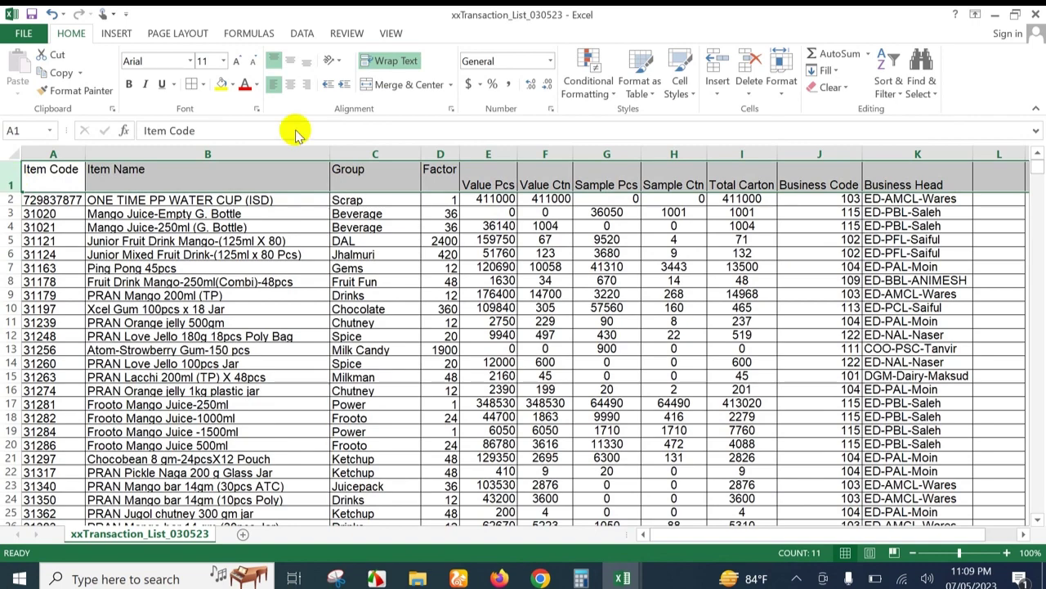
click(291, 83)
click(292, 62)
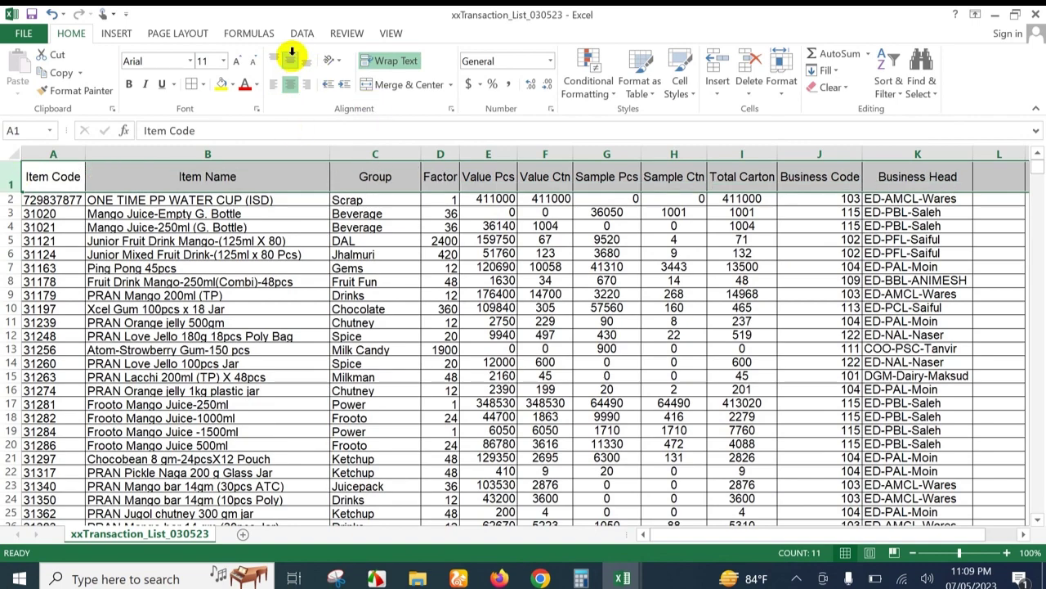
drag(61, 178, 932, 181)
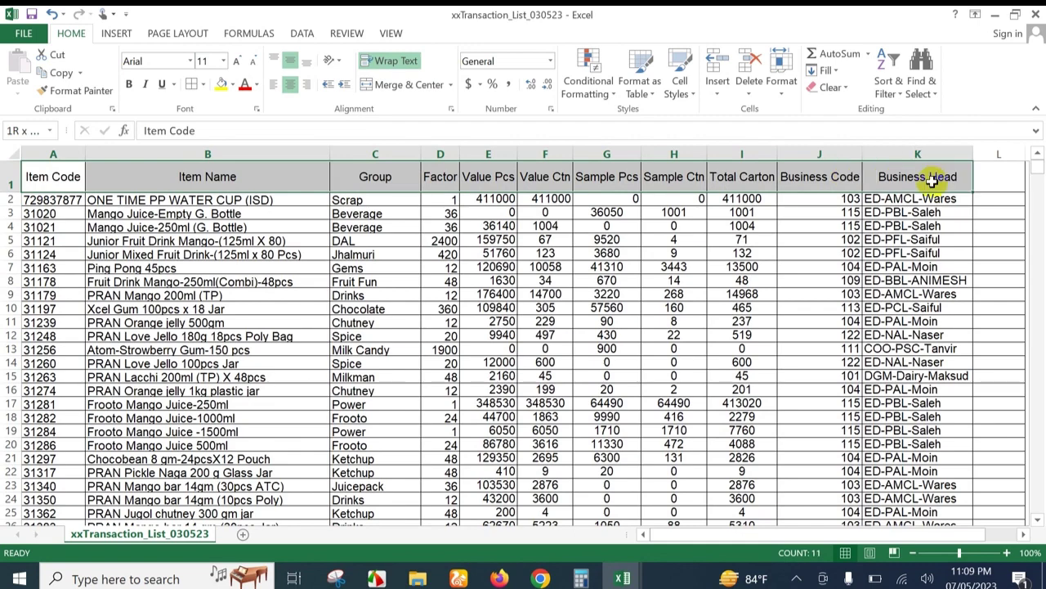
click(222, 84)
click(746, 350)
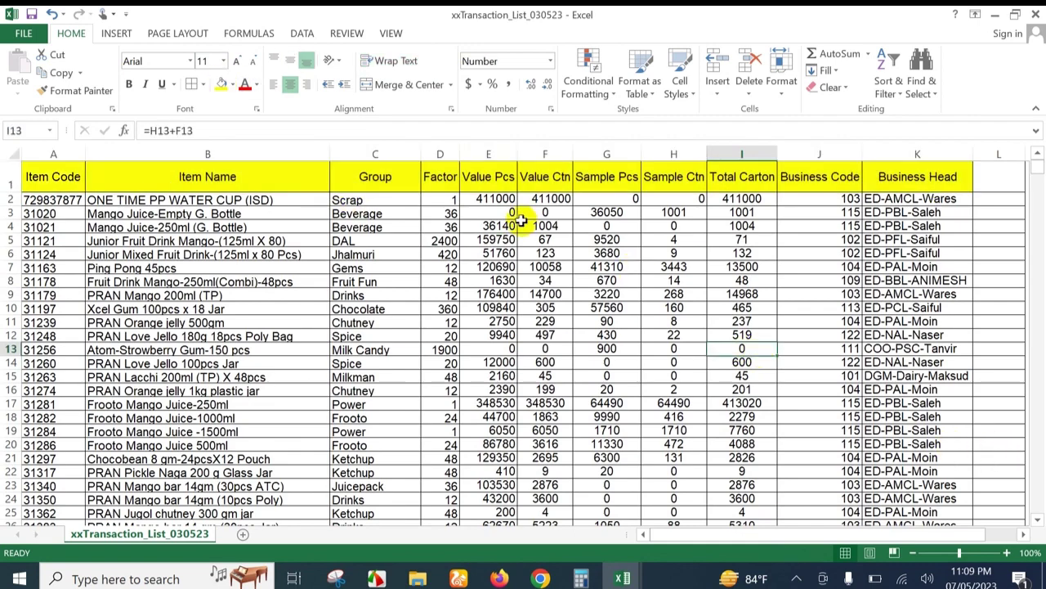
click(818, 153)
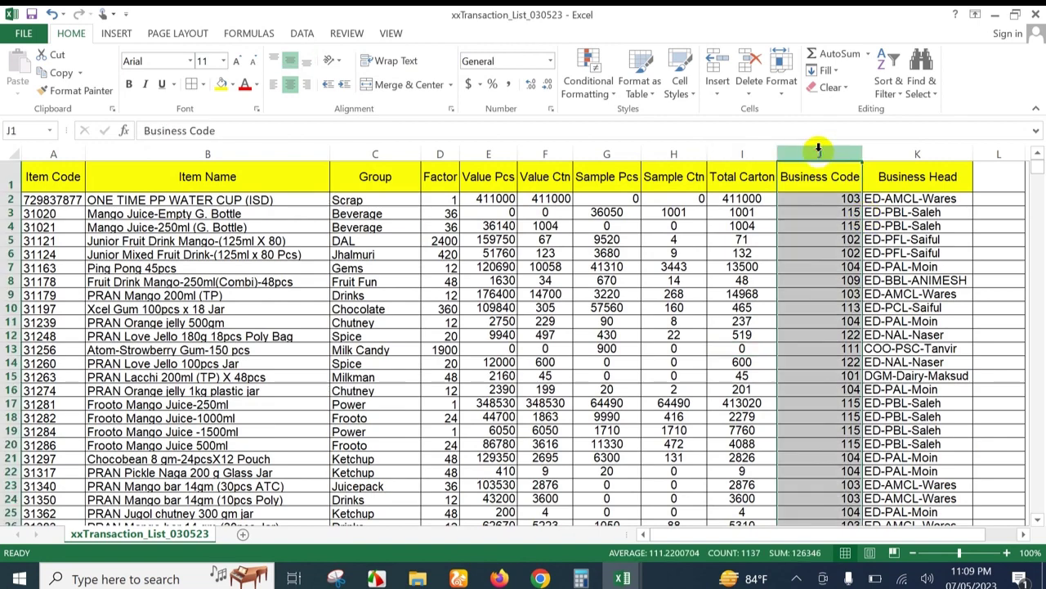
click(291, 85)
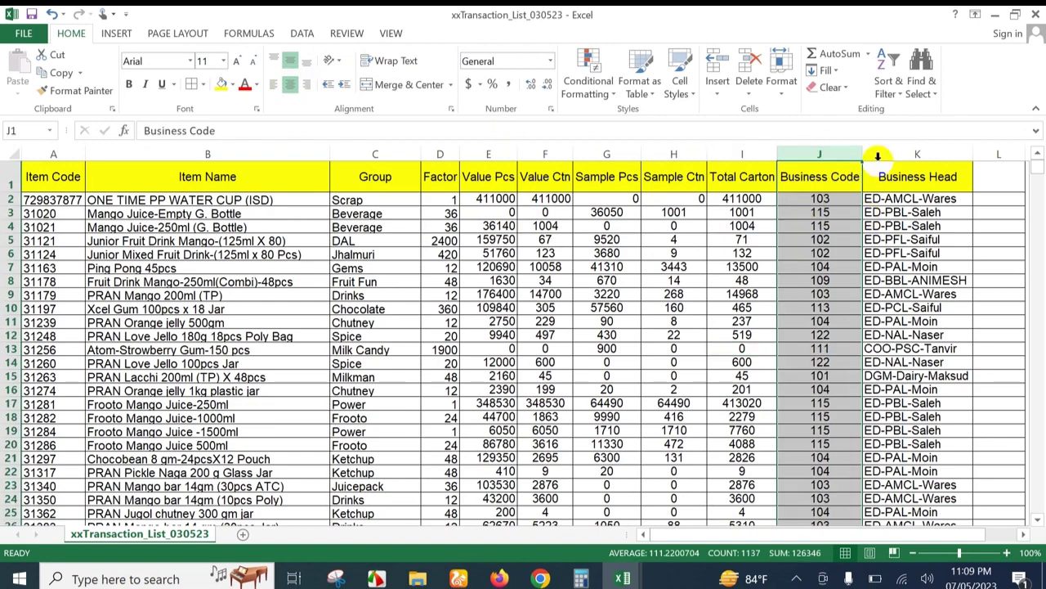
click(905, 147)
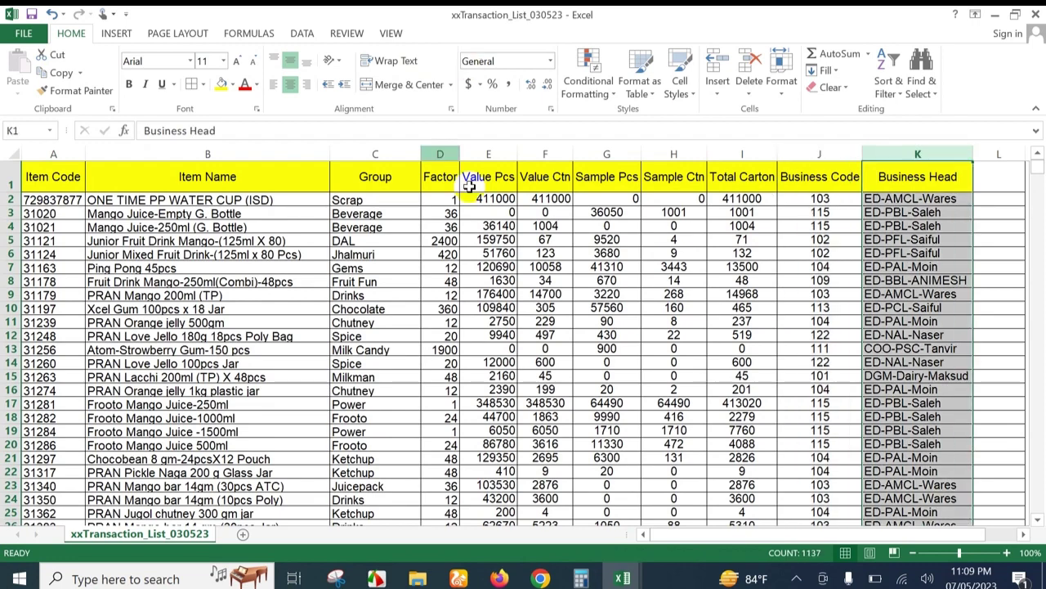
click(805, 348)
click(205, 255)
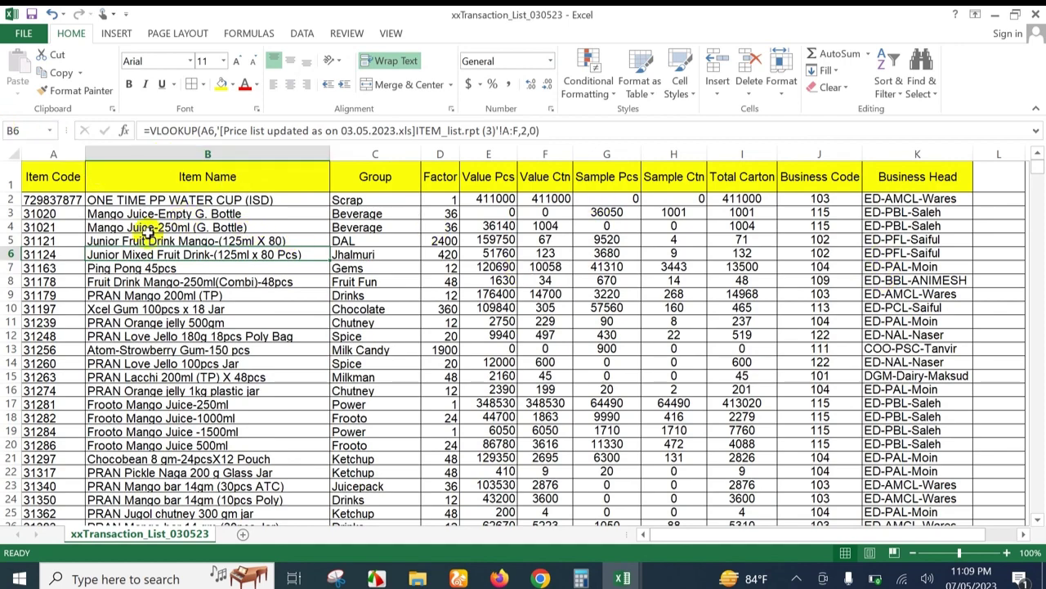
click(990, 267)
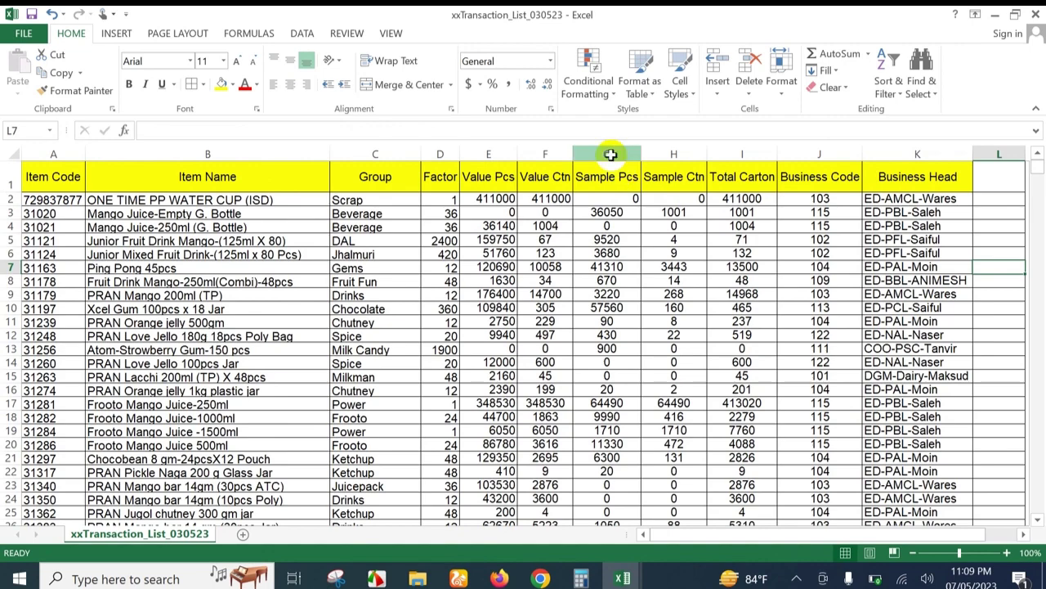
click(812, 147)
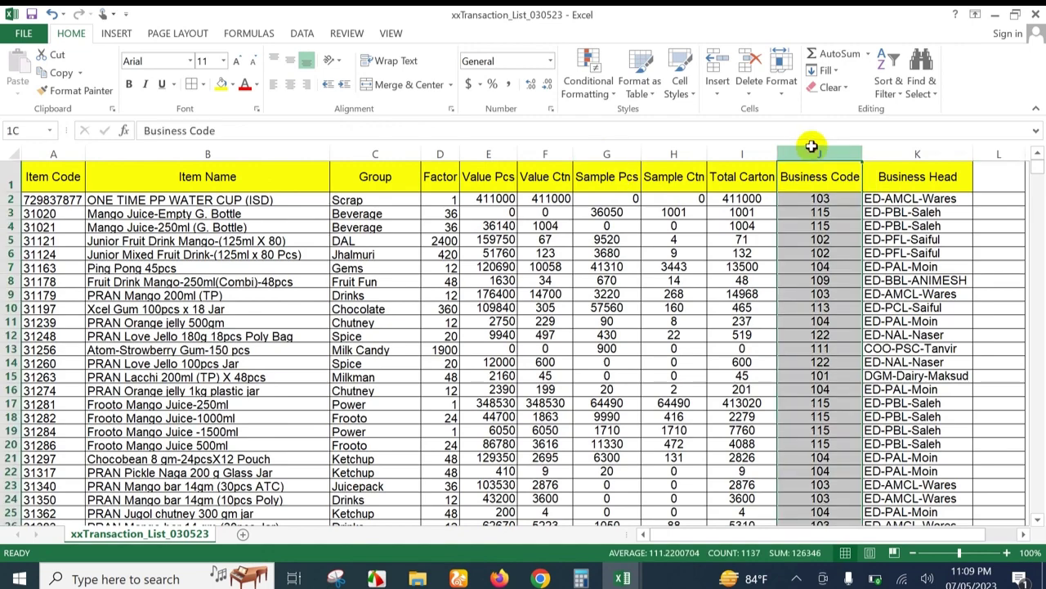
mouse_move(818, 147)
mouse_down()
mouse_move(949, 147)
mouse_move(927, 149)
mouse_up()
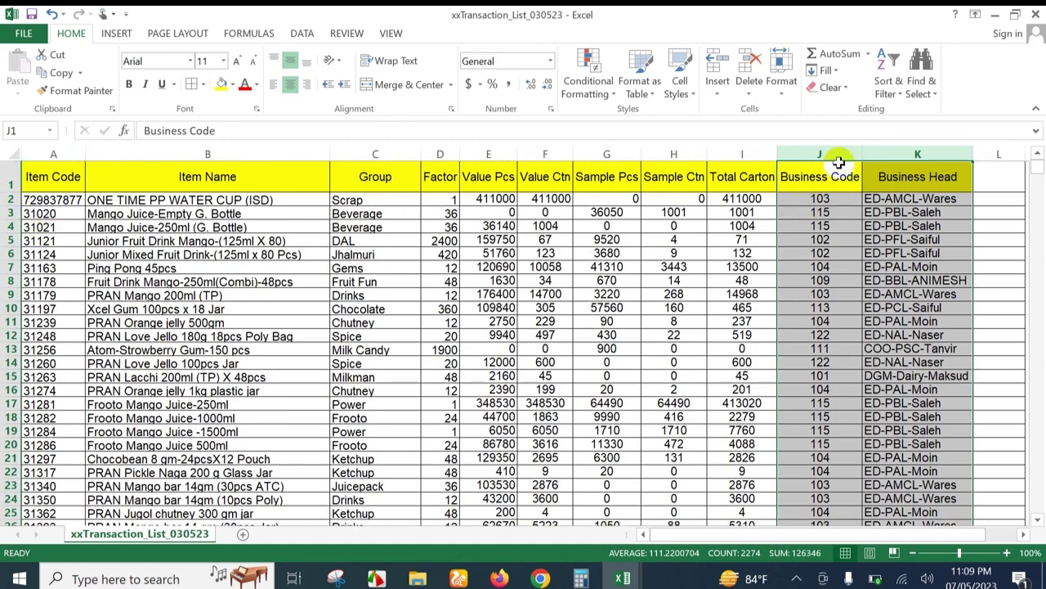
click(827, 214)
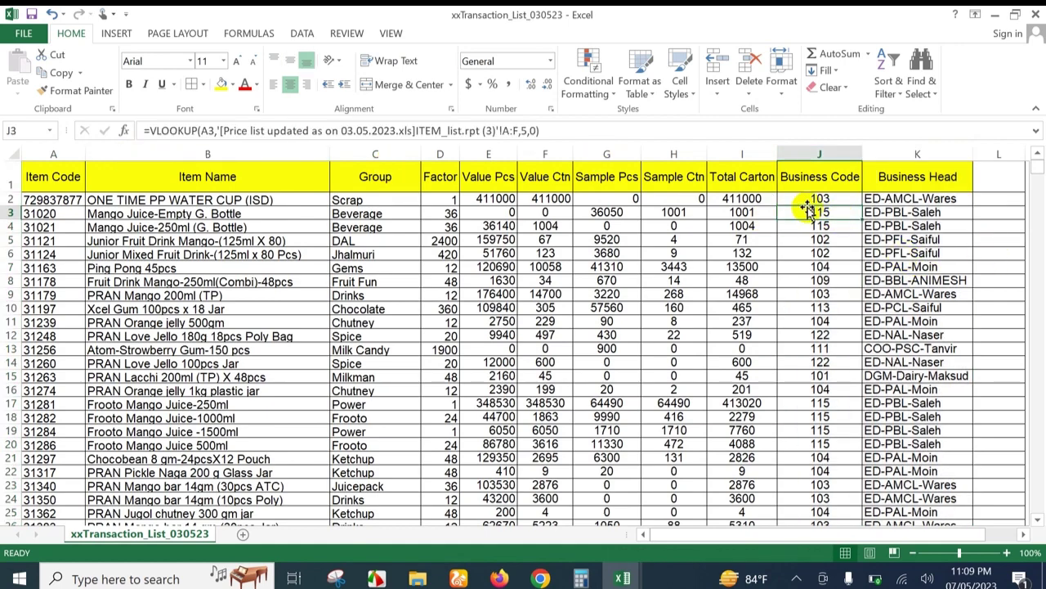
Step: Review the VLOOKUP formulas in Item Name and Group, then copy the whole sheet
click(233, 200)
click(176, 283)
click(362, 200)
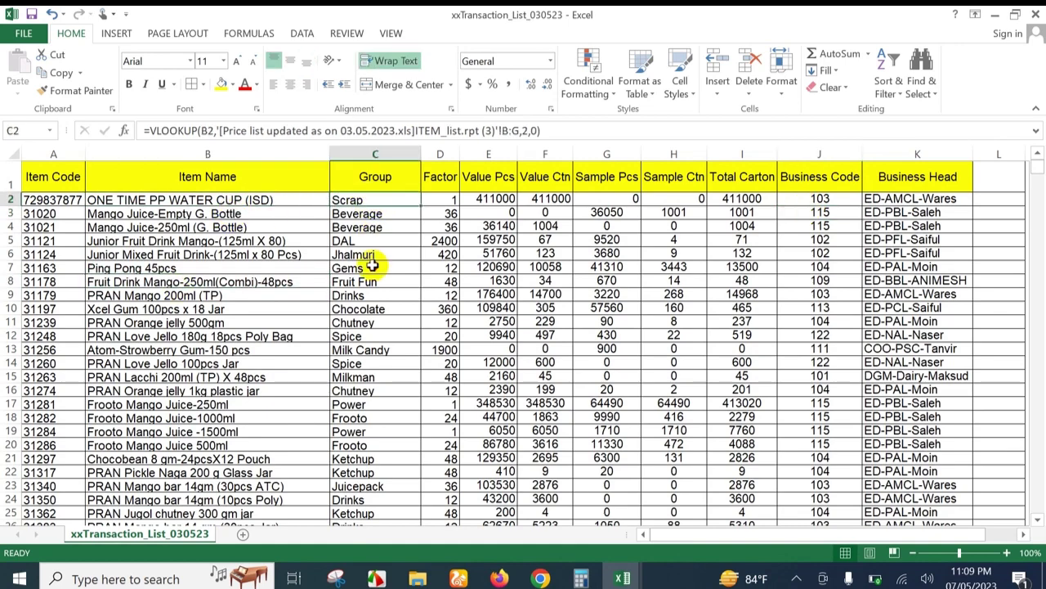
click(371, 266)
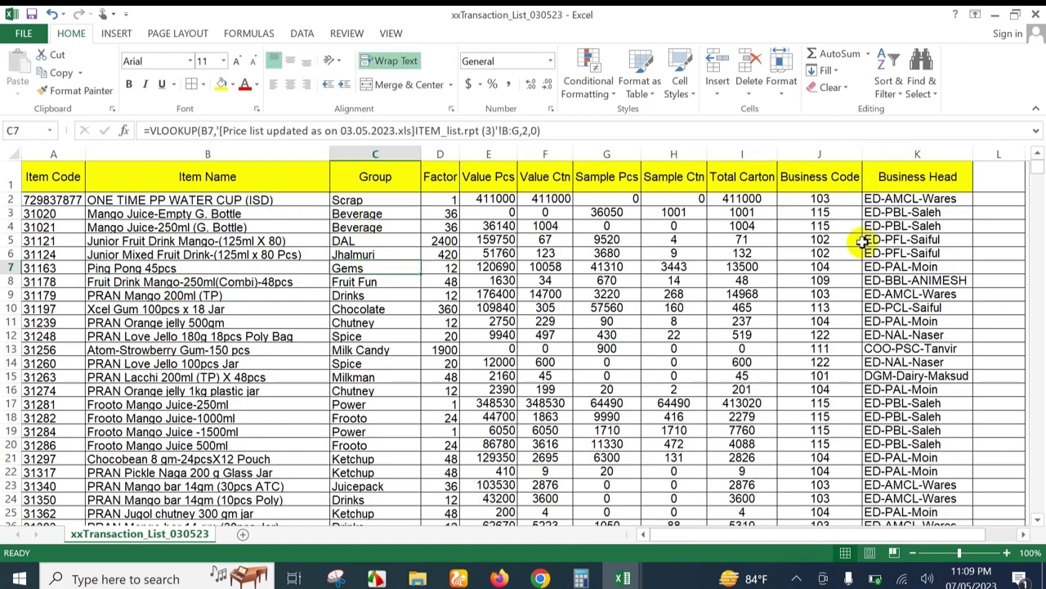
click(12, 154)
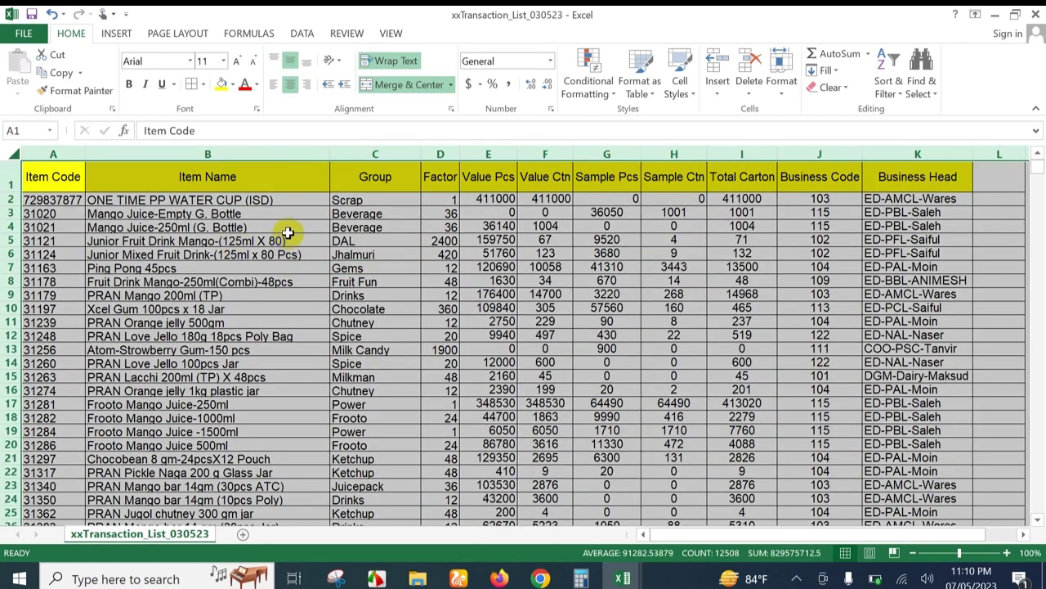
right_click(288, 233)
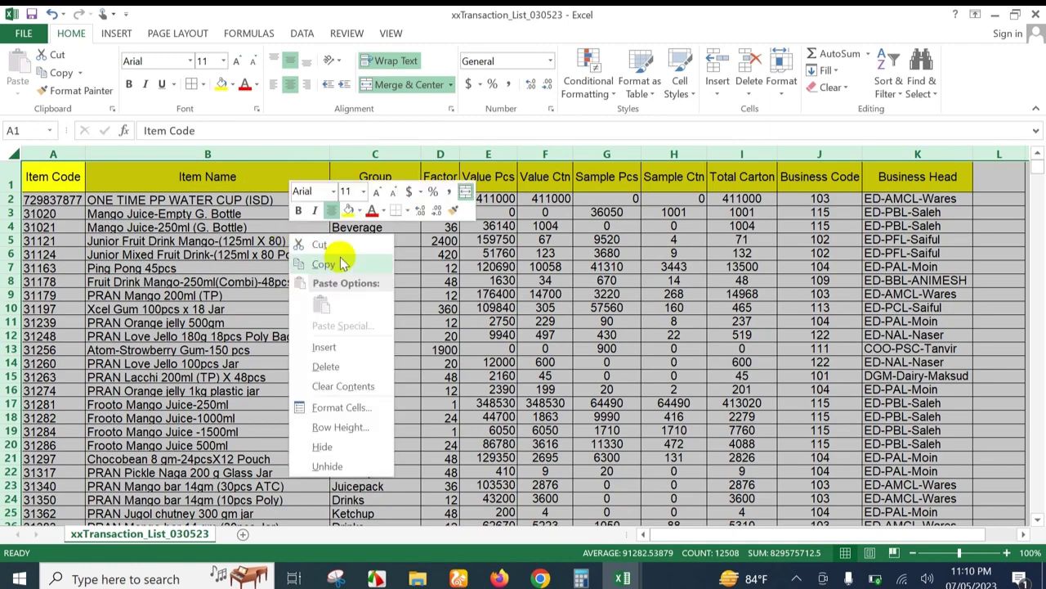
click(337, 259)
Step: Paste Special the sheet as Values only and confirm Business Code J8 now holds 109
right_click(283, 225)
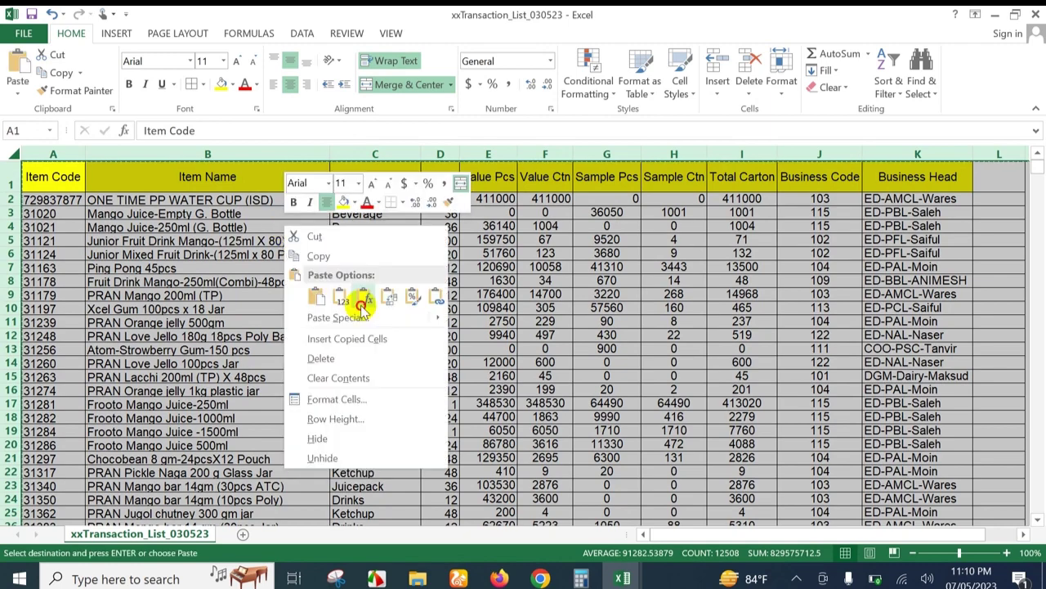
click(347, 324)
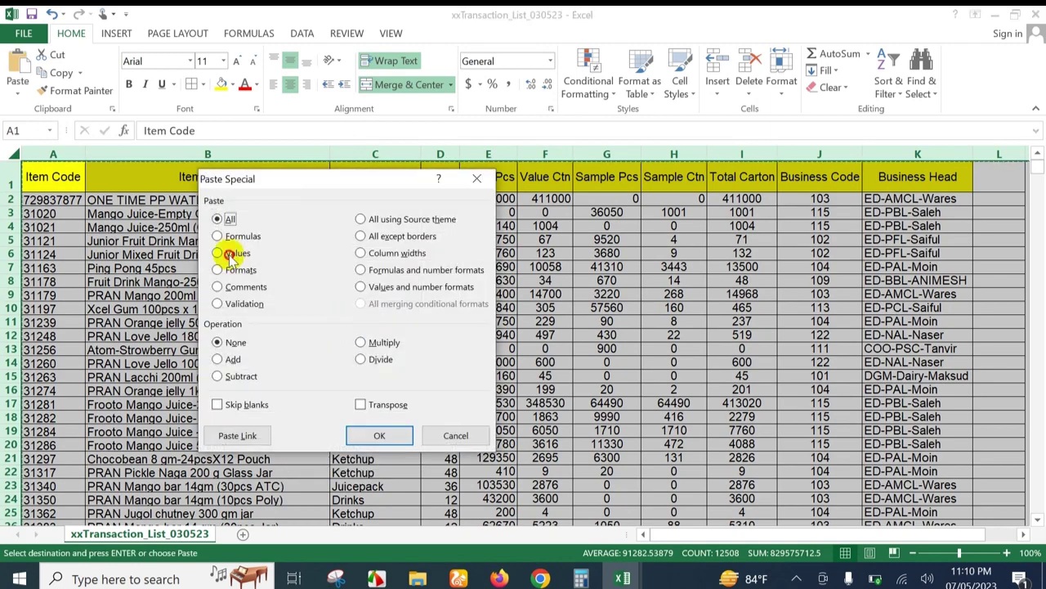
click(231, 255)
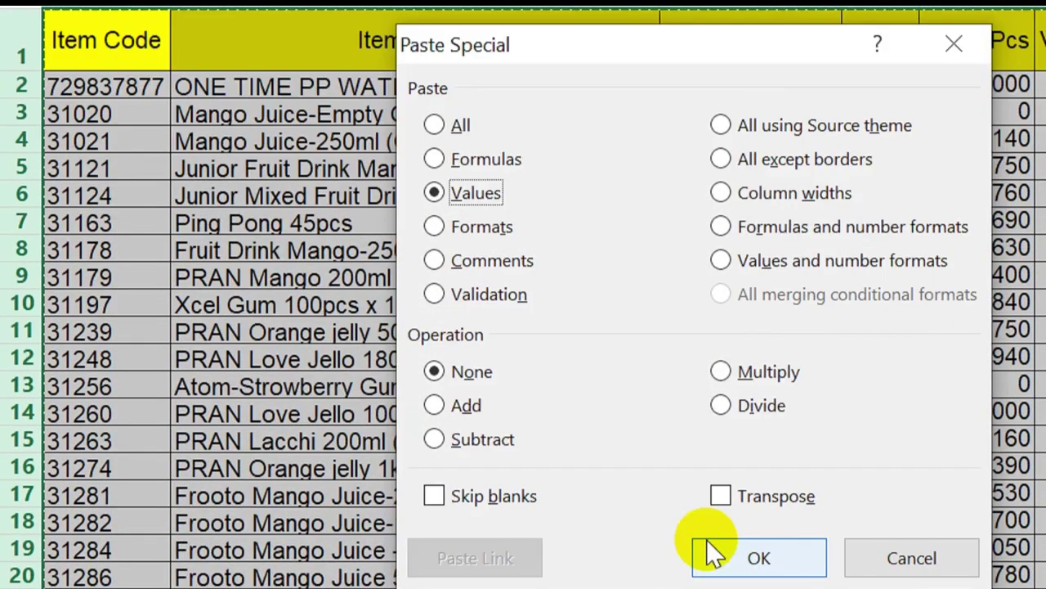
click(708, 544)
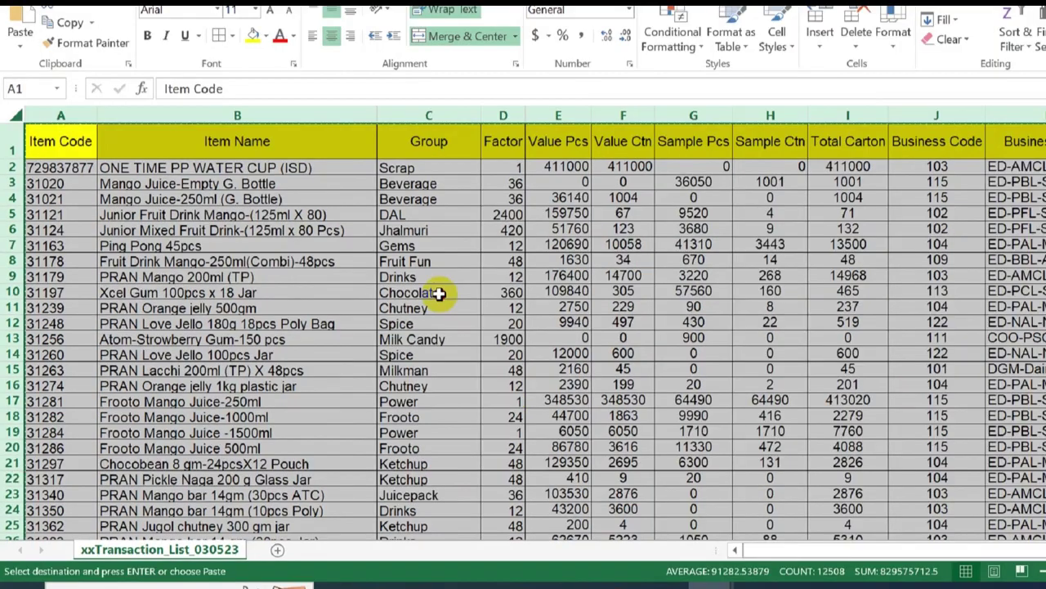
click(409, 307)
click(168, 307)
click(237, 241)
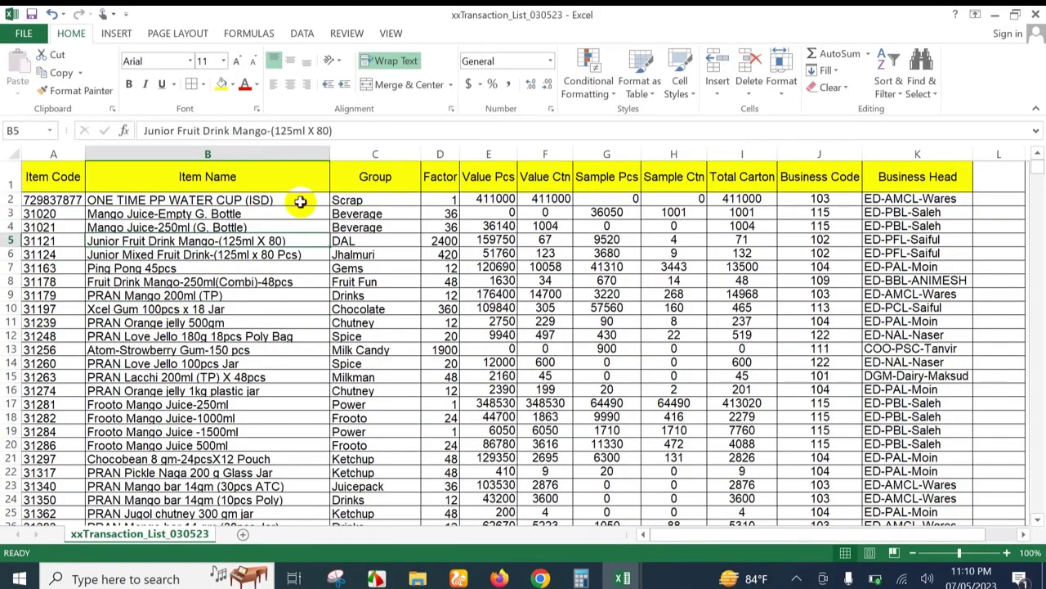
click(300, 201)
click(810, 280)
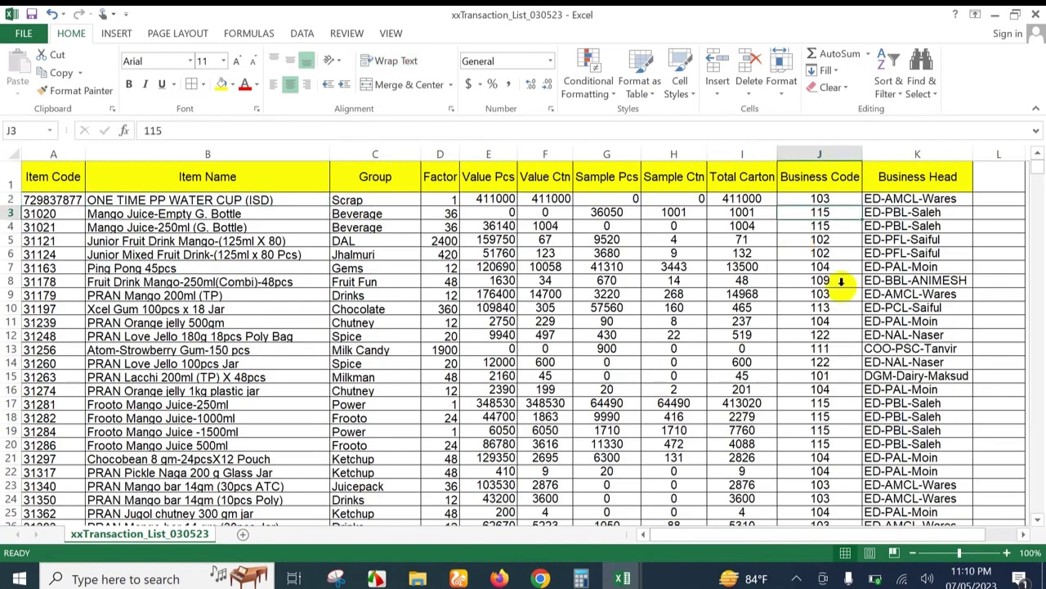
Step: Insert two blank columns before Item Code, shifting it to column C
click(54, 153)
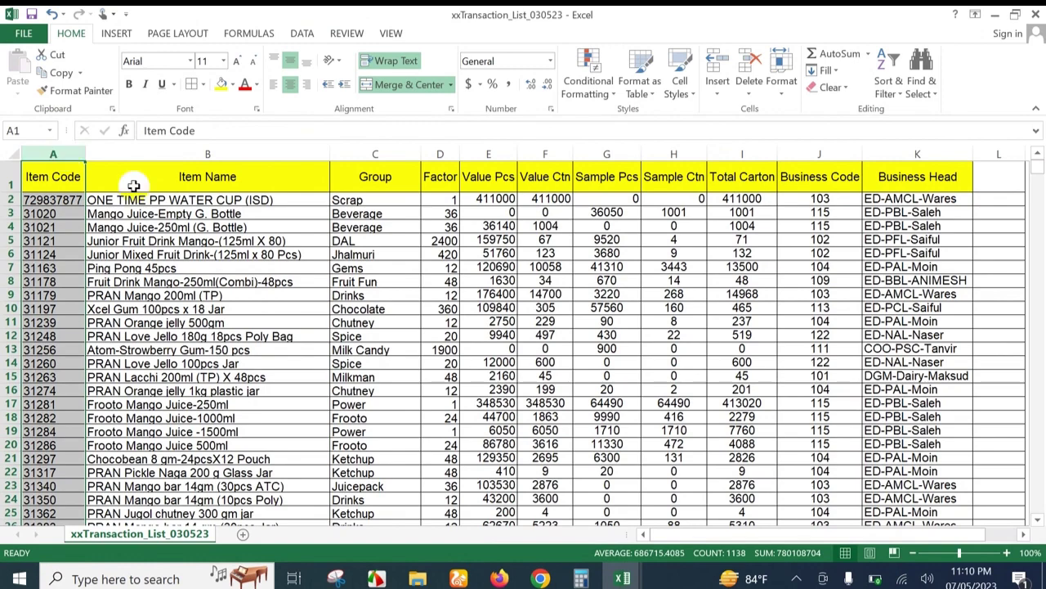
click(924, 175)
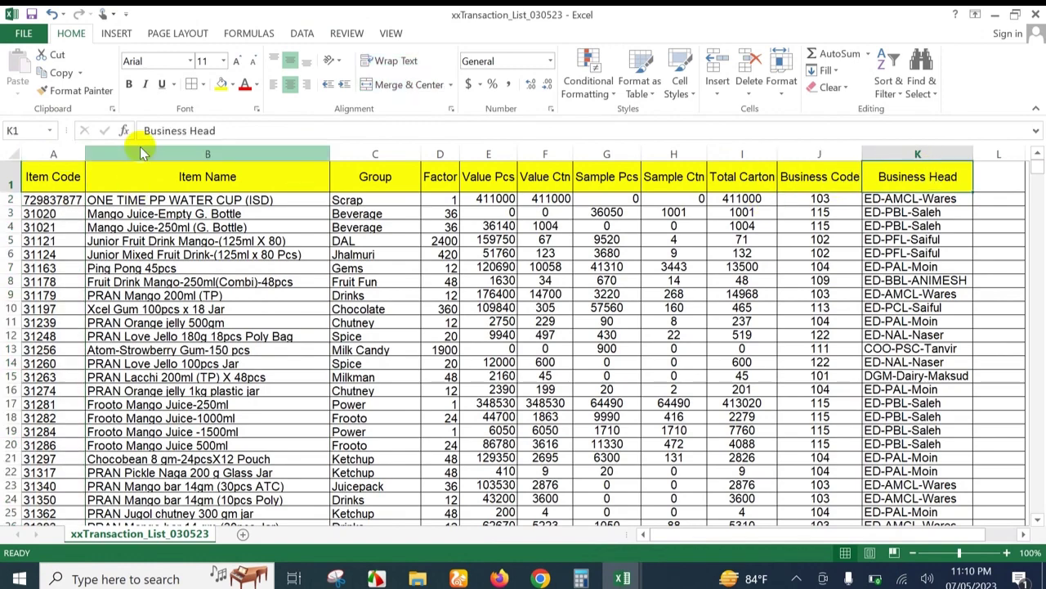
click(54, 153)
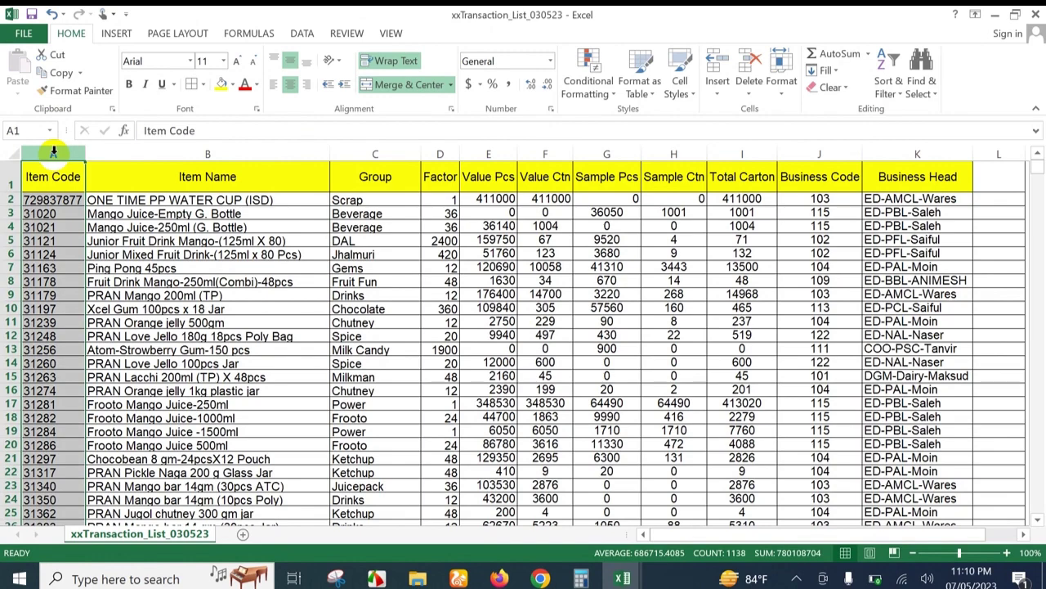
click(720, 61)
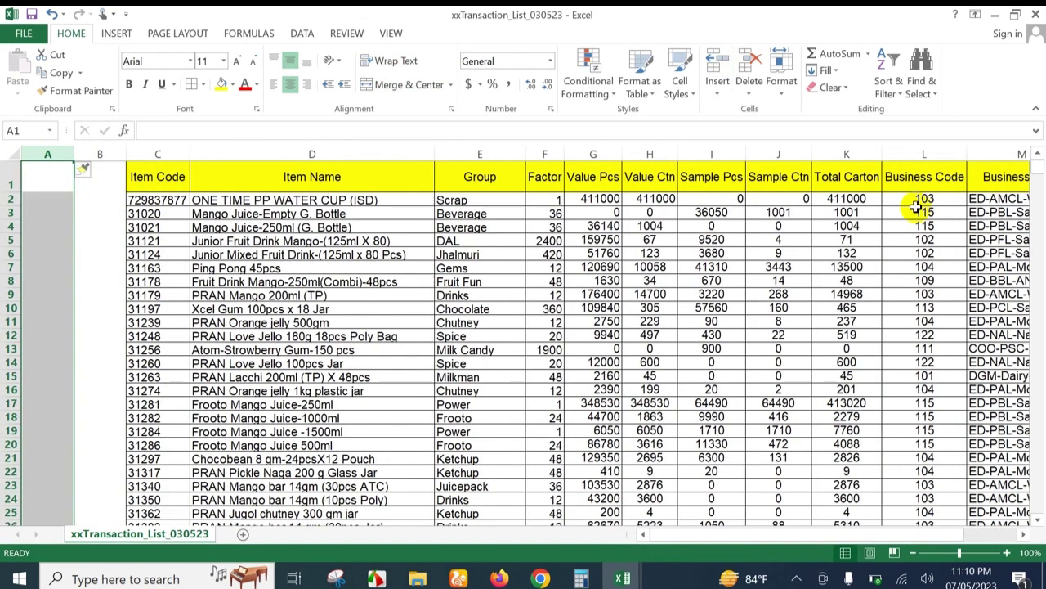
Step: Copy the Business Code and Business Head columns into columns A and B
click(908, 158)
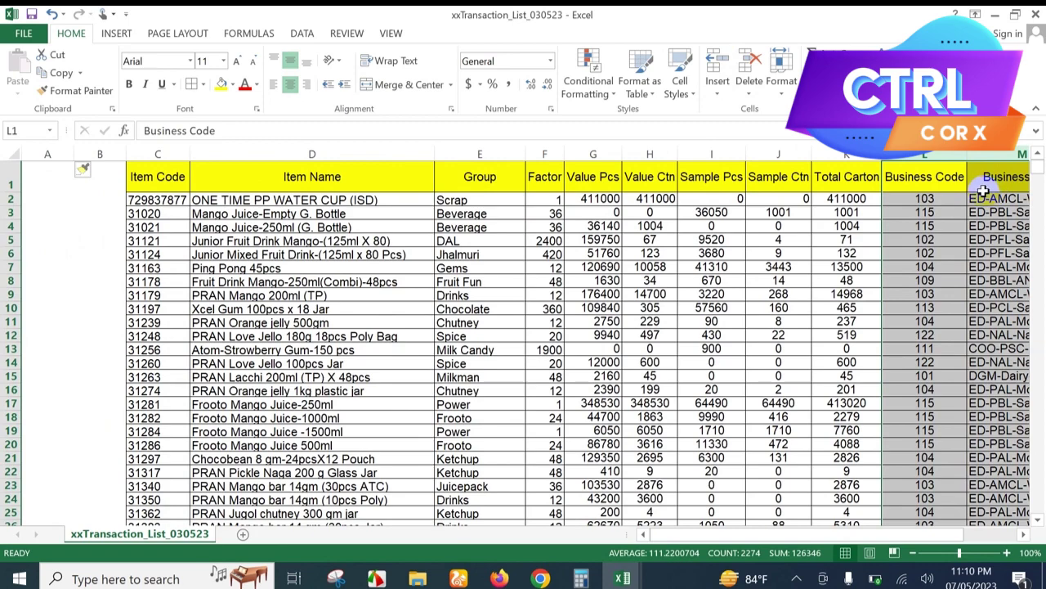
key(ctrl+c)
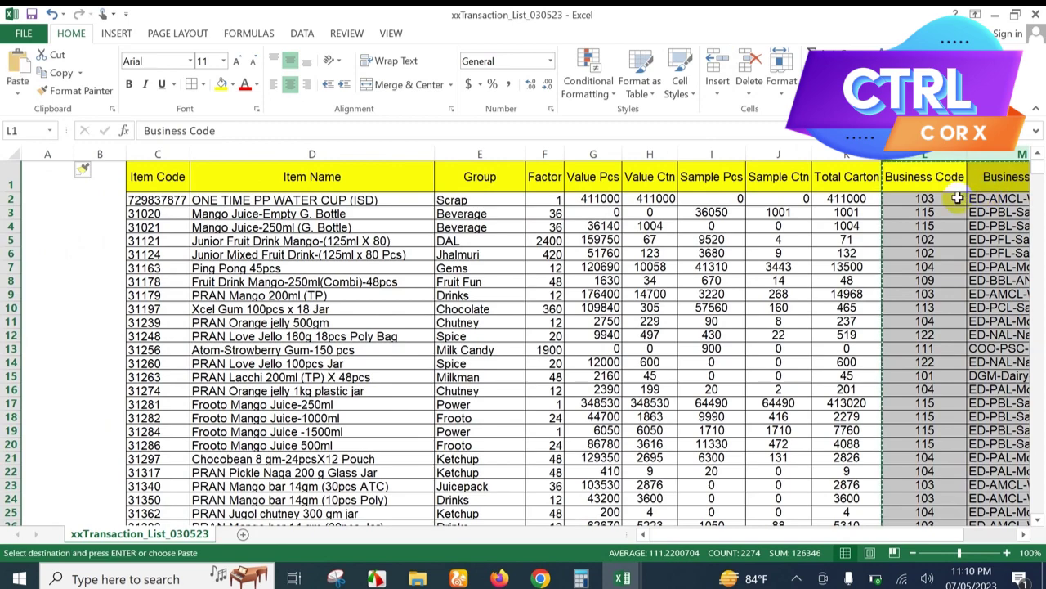
click(40, 168)
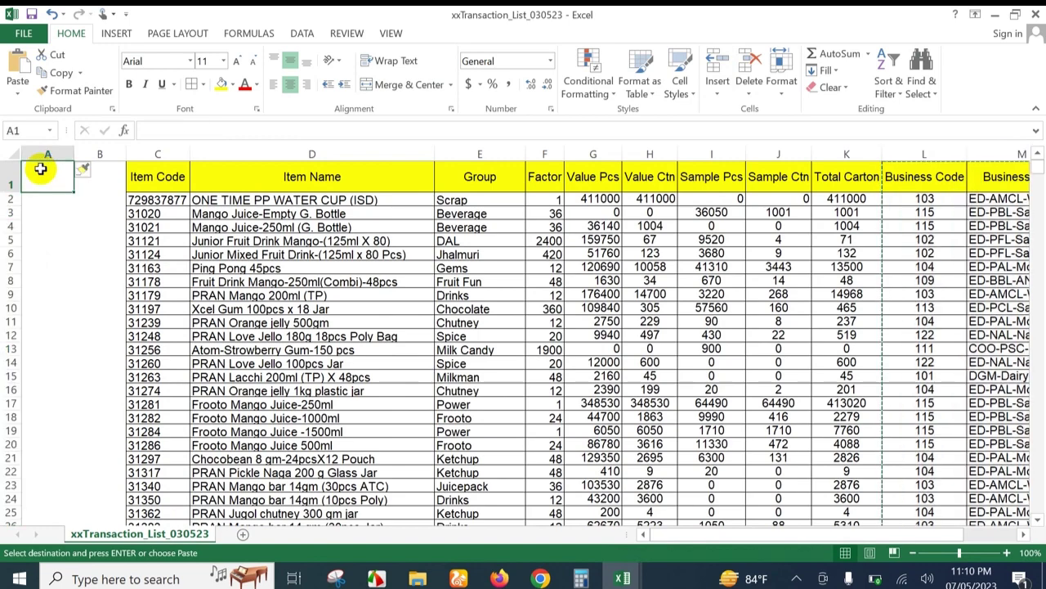
key(ctrl+v)
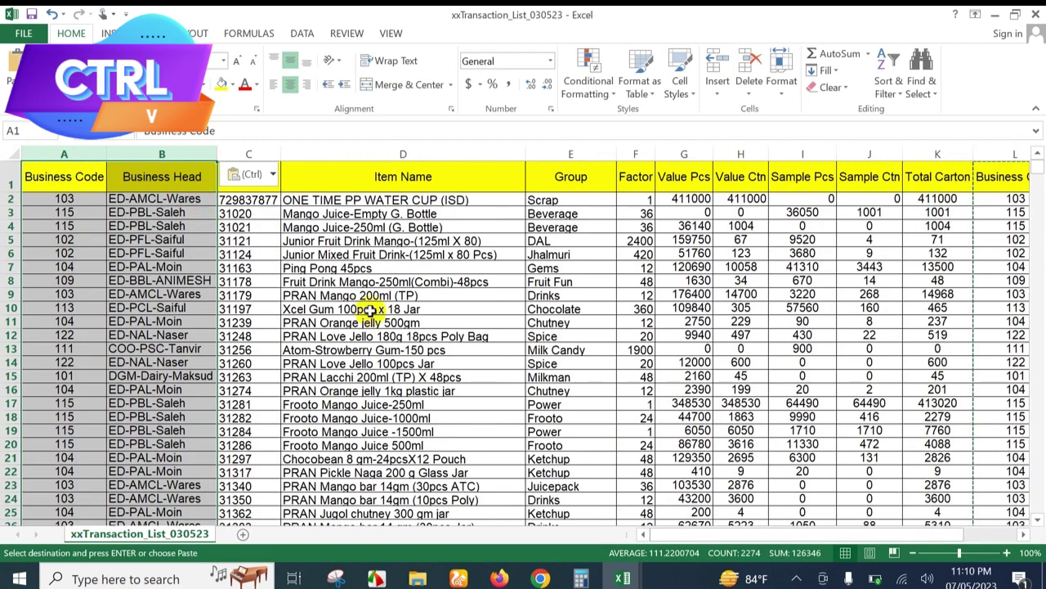
click(137, 256)
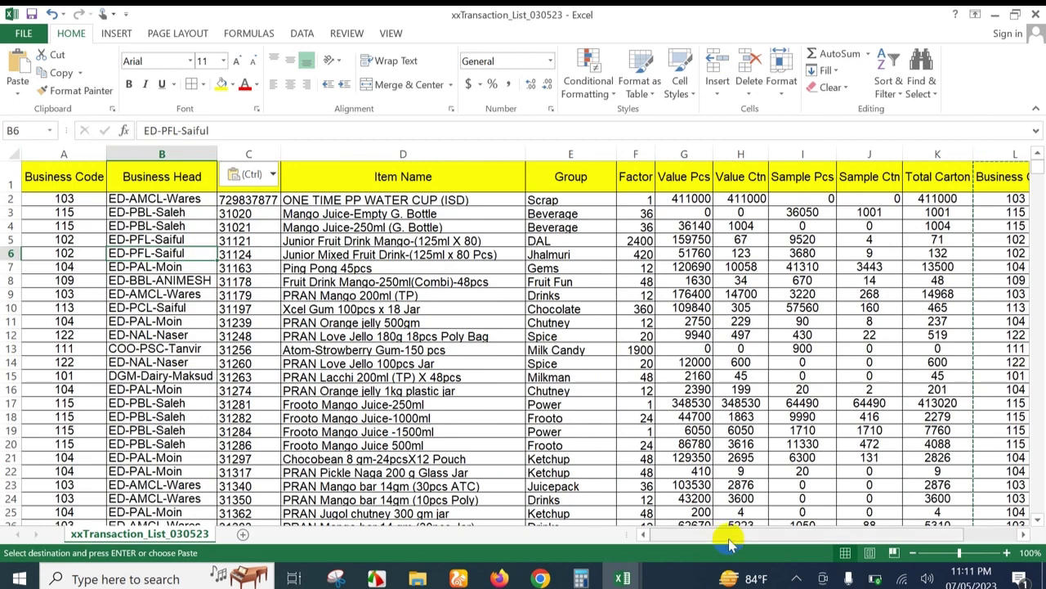
Step: Delete the original Business Code columns after Total Carton
drag(822, 534, 875, 513)
click(820, 152)
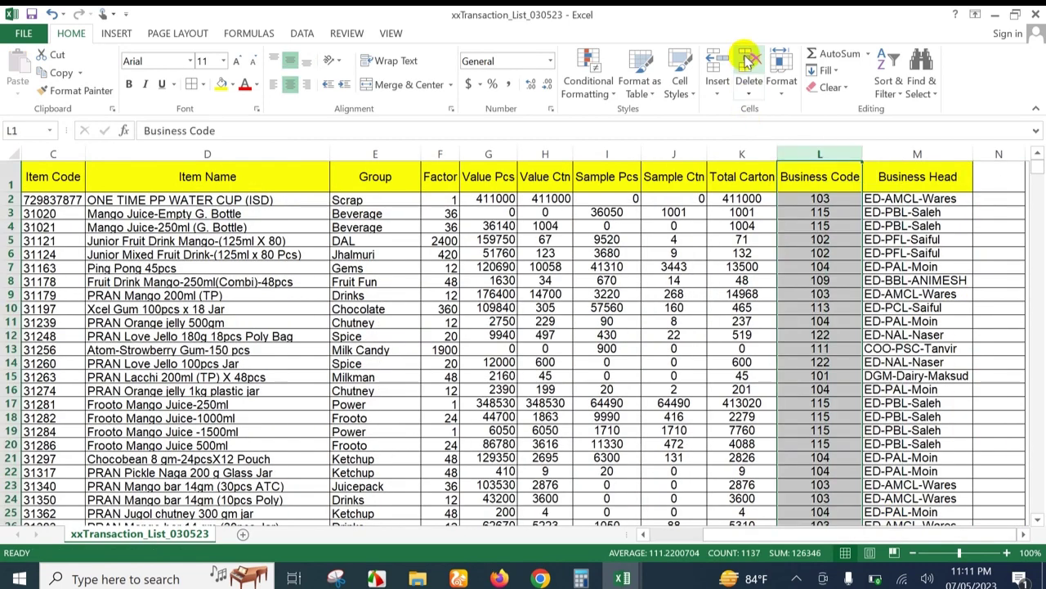
click(746, 61)
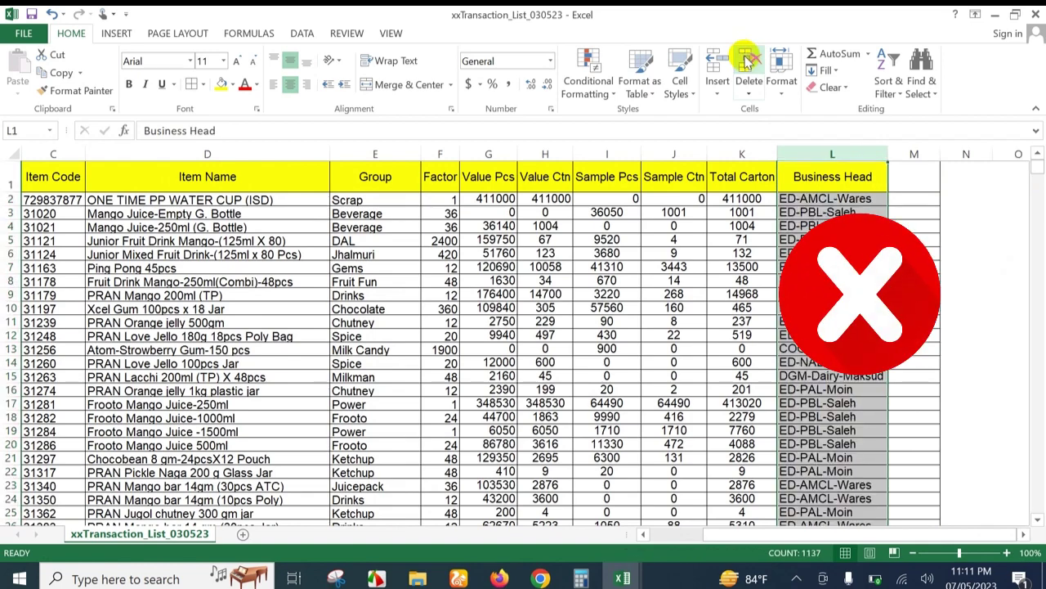
click(940, 309)
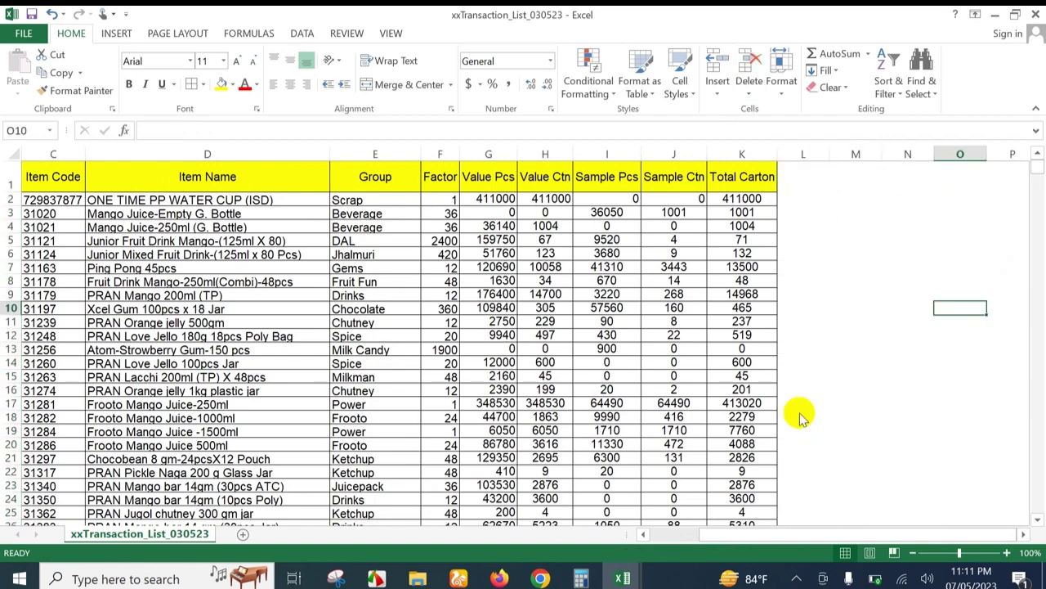
scroll(801, 531, left, 3)
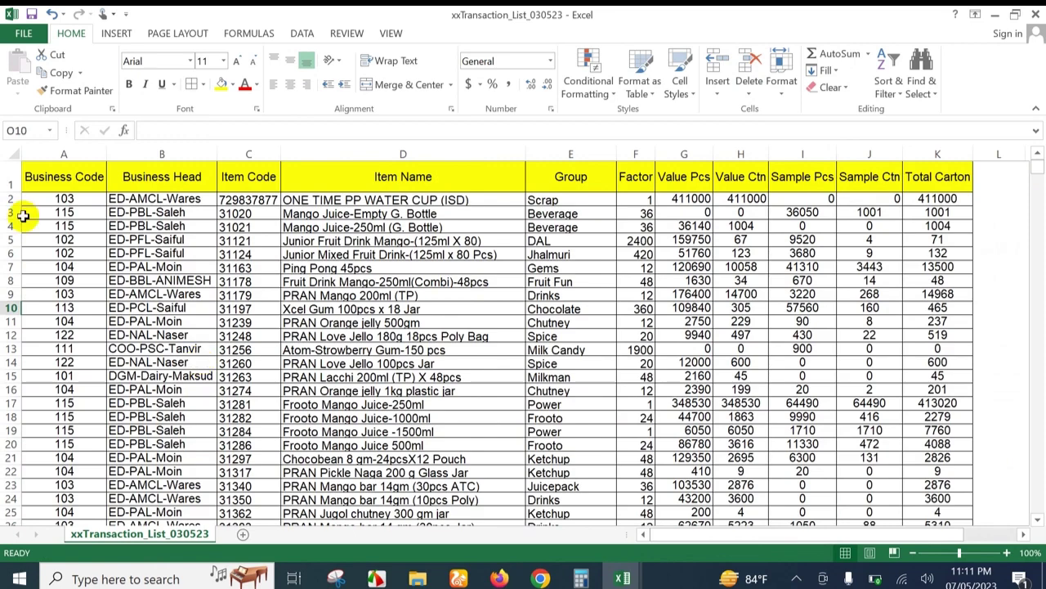
click(623, 578)
click(760, 519)
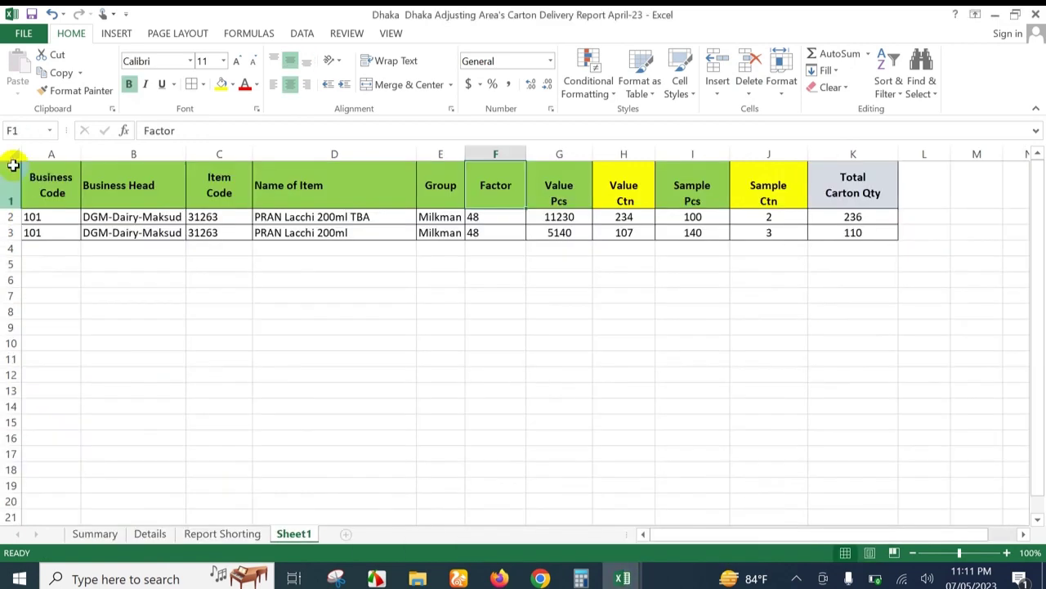
click(612, 581)
click(617, 515)
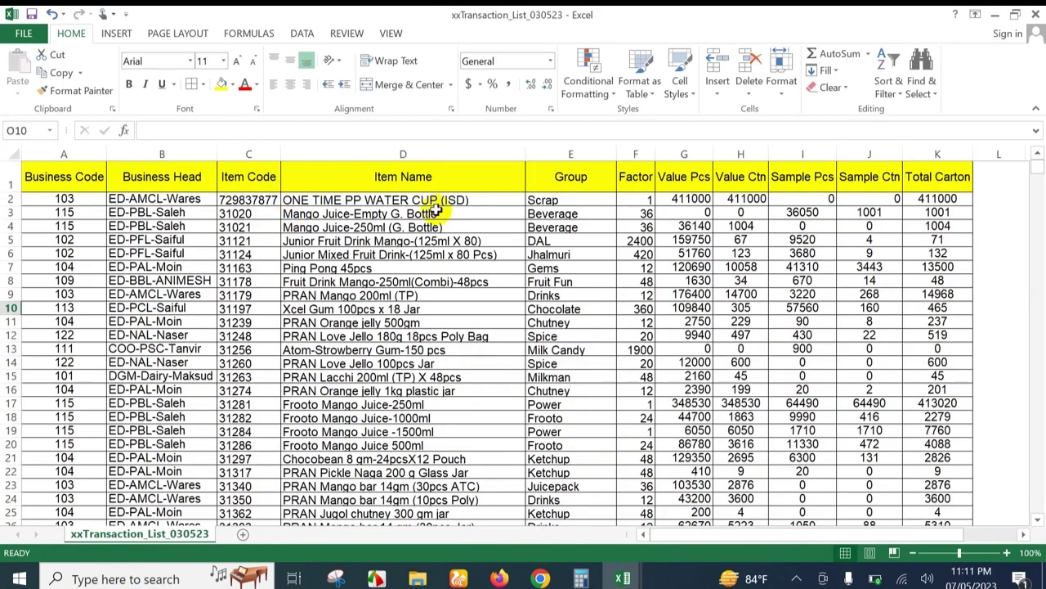